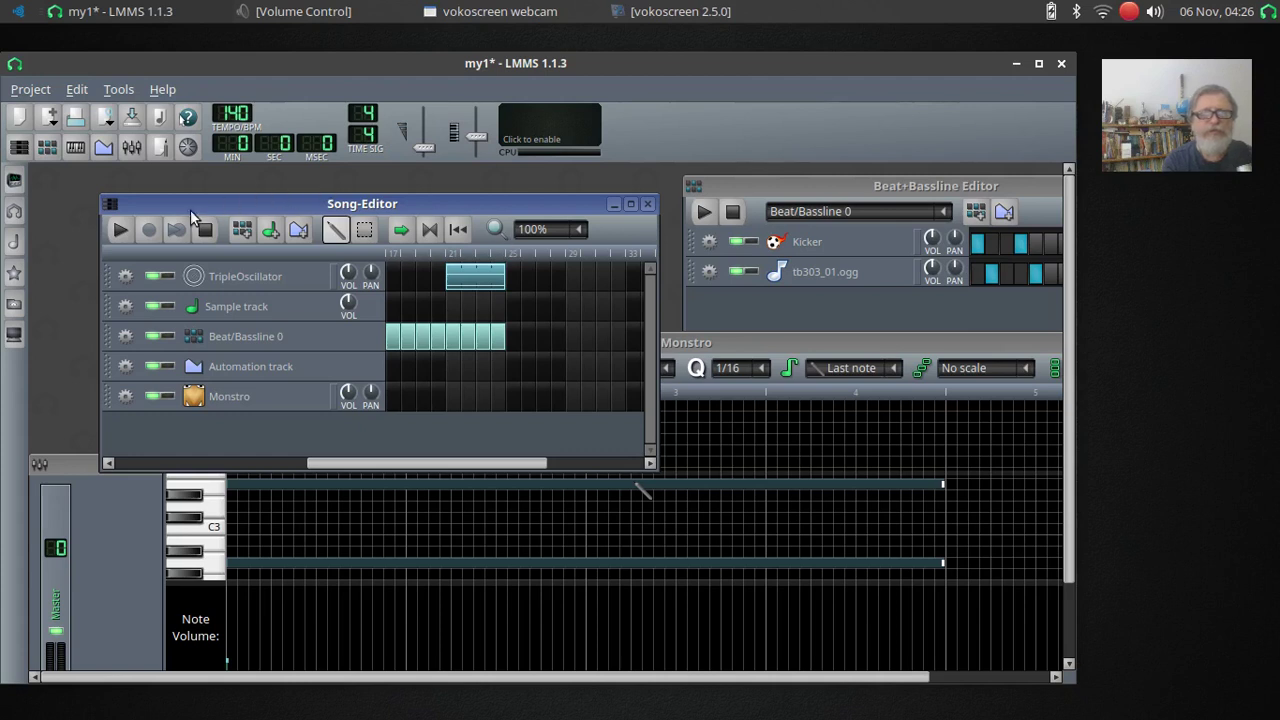
- Play the song arrangement from the beginning, following the playhead along the tracks, and stop playback at the end
left_click(121, 232)
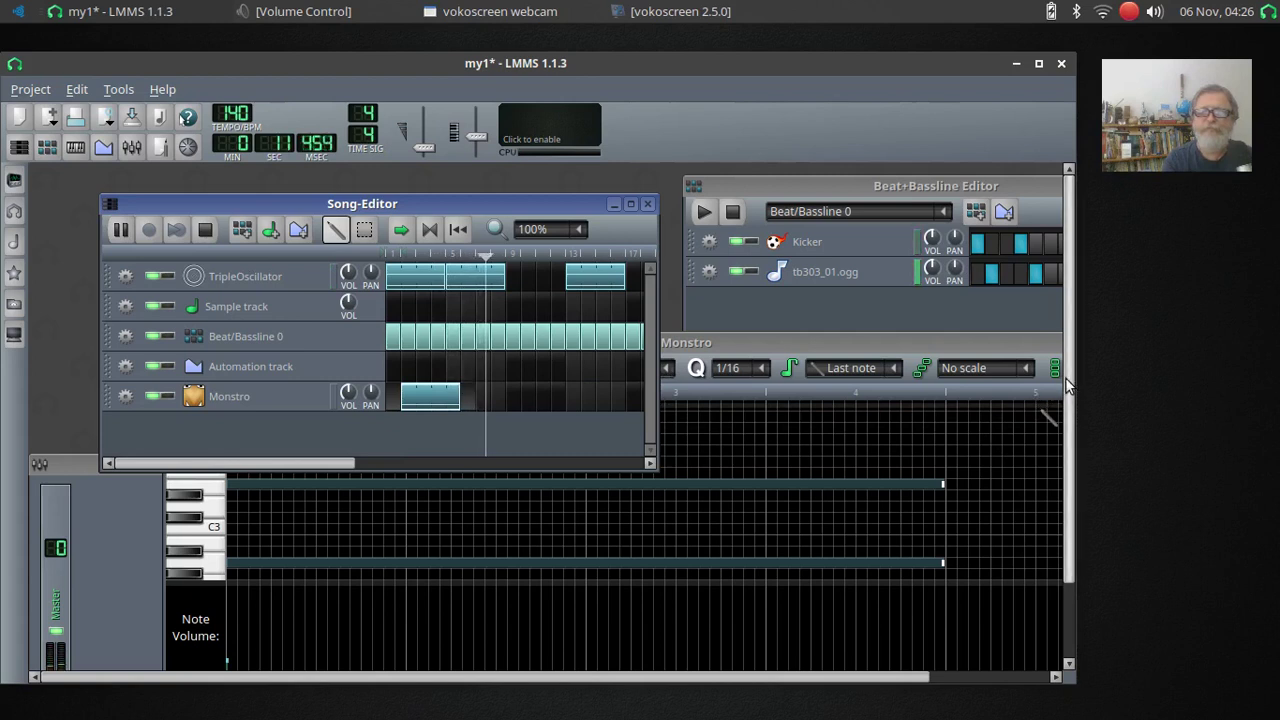
mouse_move(1066, 385)
left_mouse_down()
mouse_move(1066, 438)
mouse_move(1068, 368)
left_mouse_up()
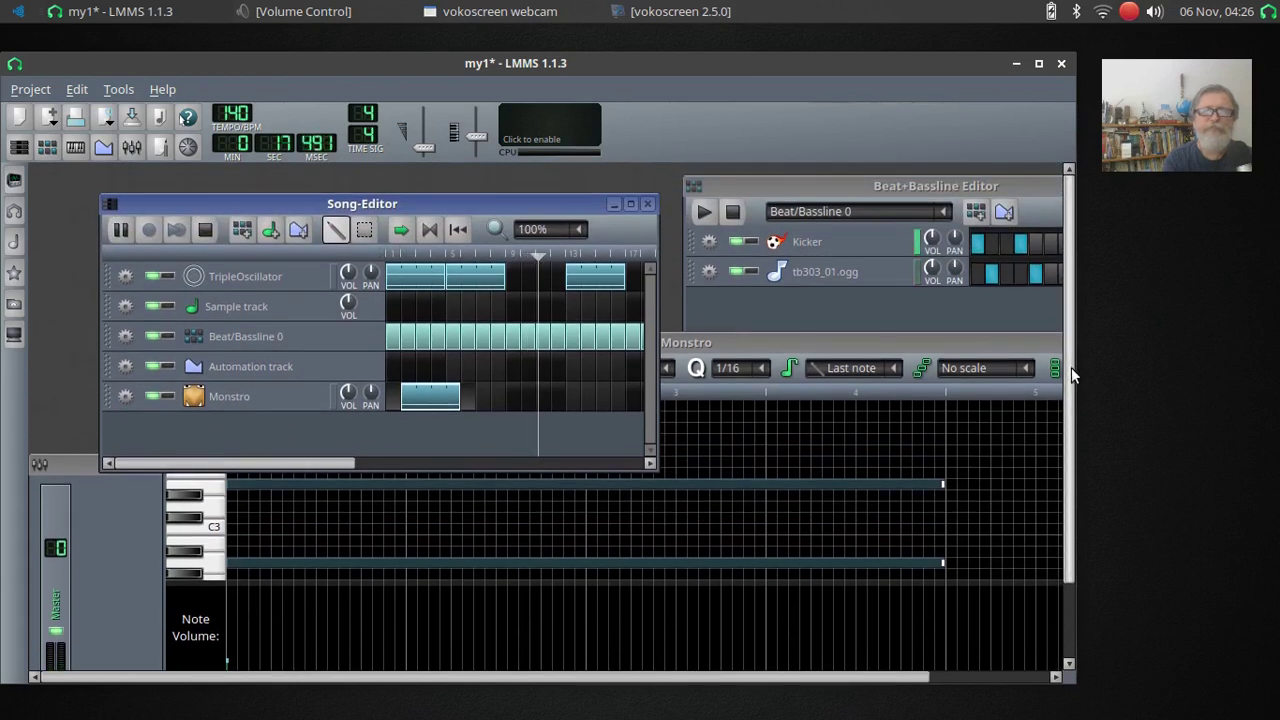
left_click_drag(296, 465, 404, 469)
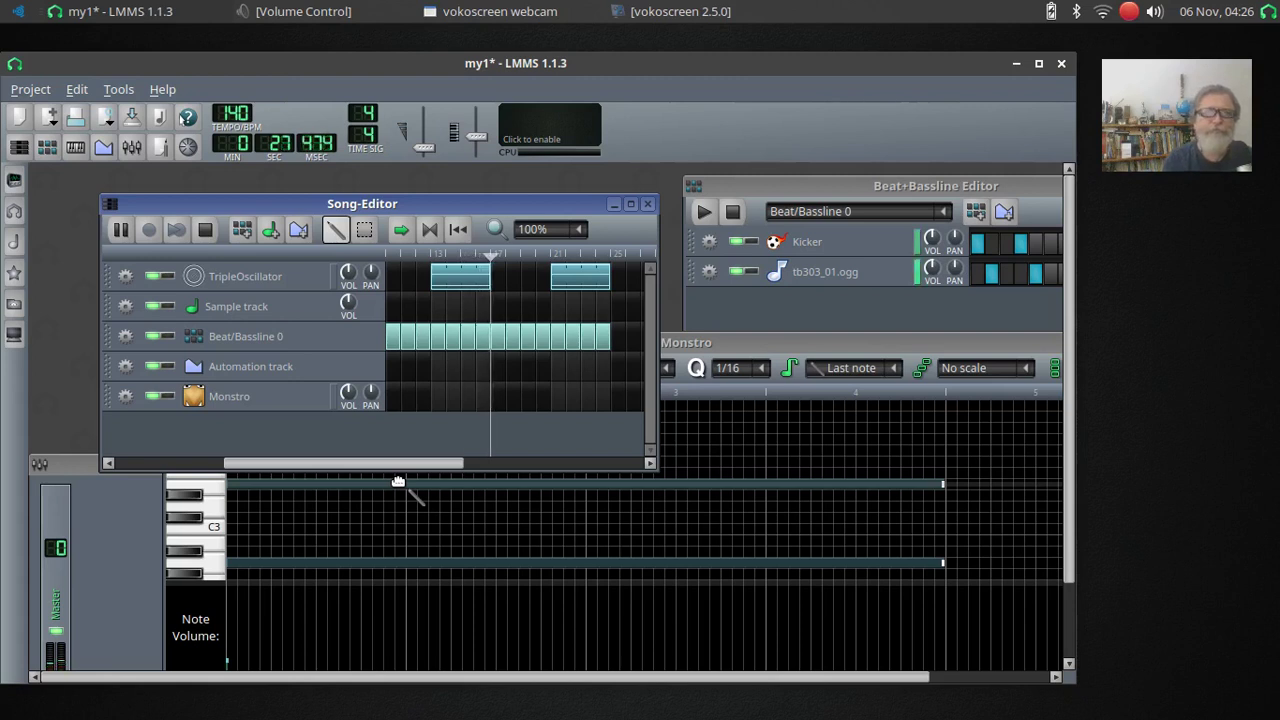
left_click(398, 482)
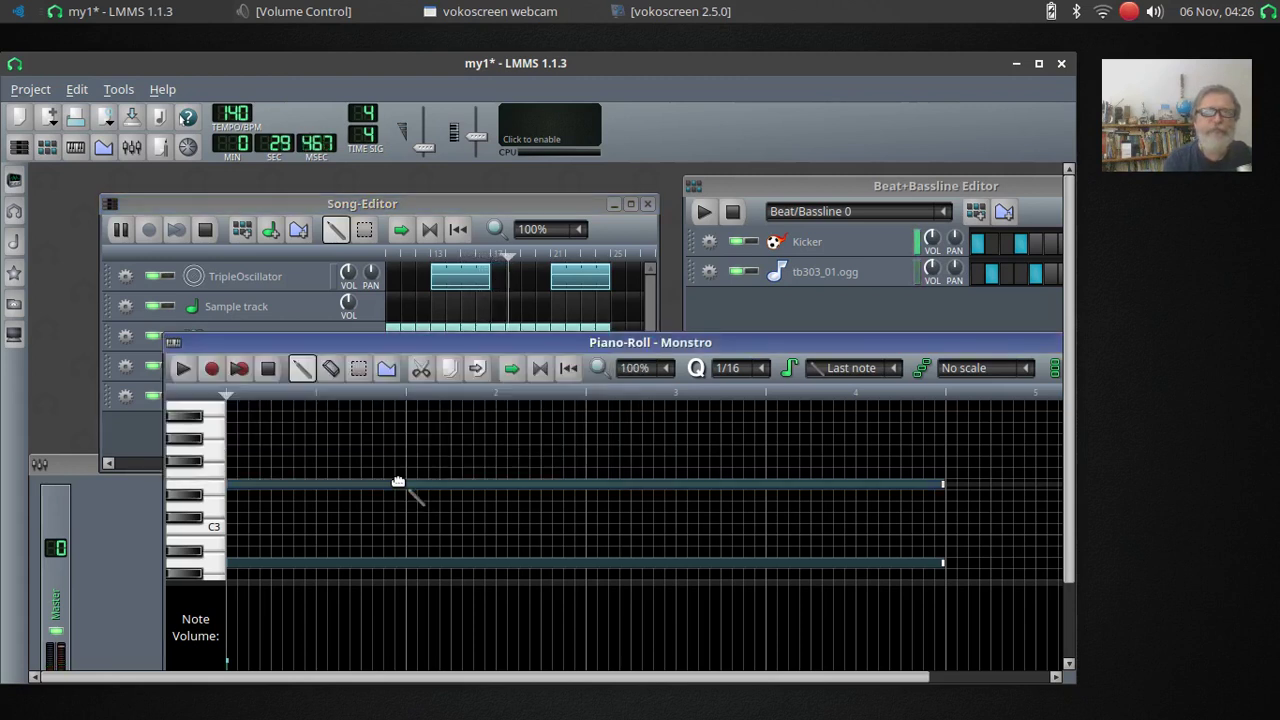
left_click(404, 565)
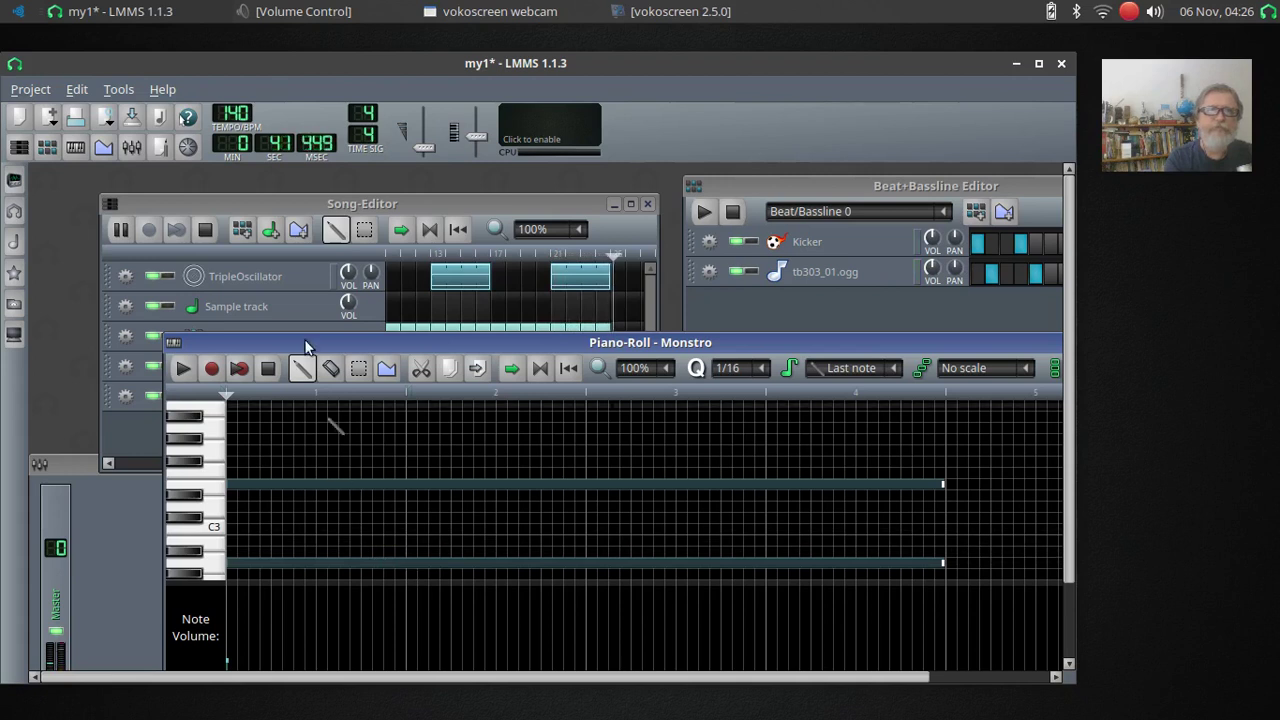
left_click(205, 230)
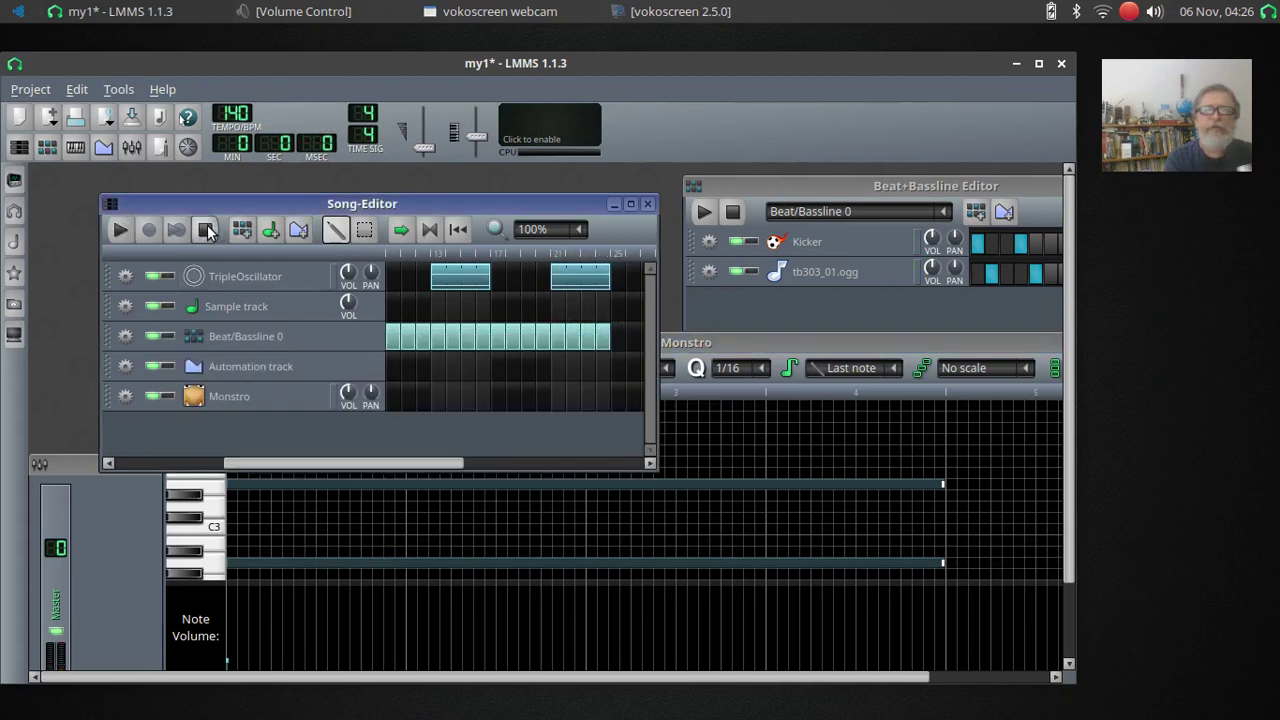
- Add a C4 note about two bars long at the start of the Monstro pattern and audition the song
left_click(721, 344)
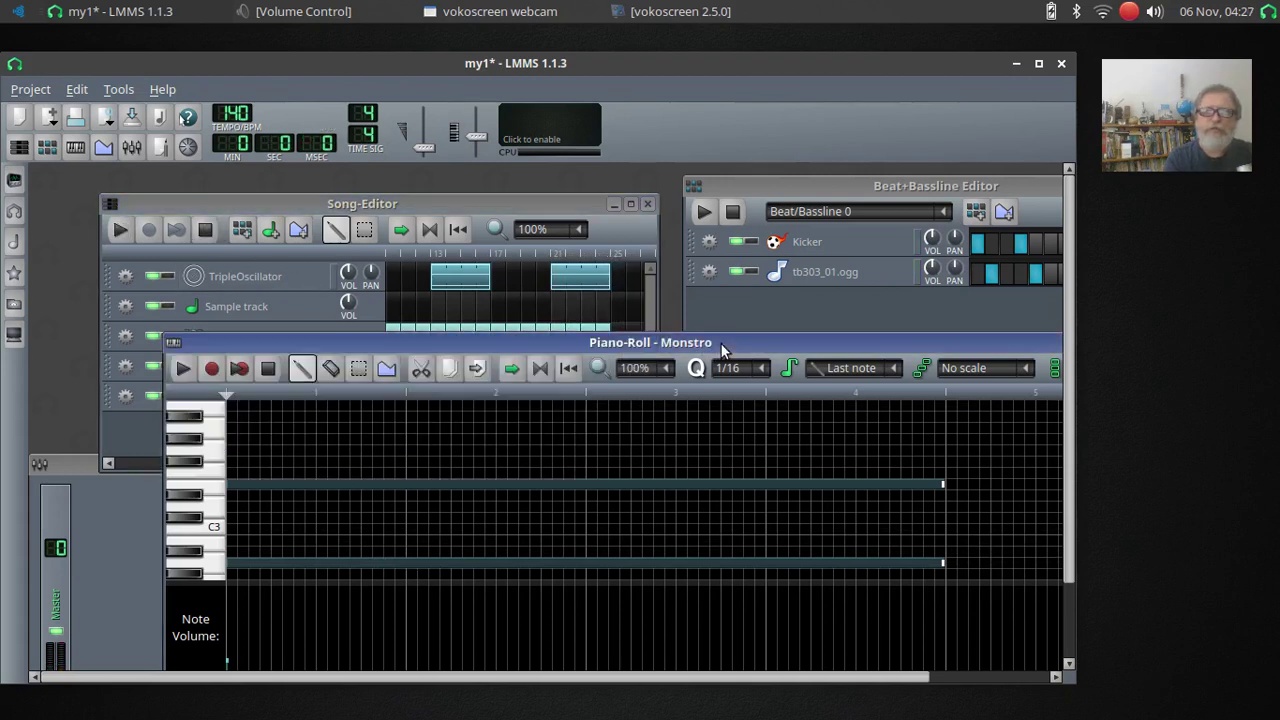
left_click(424, 203)
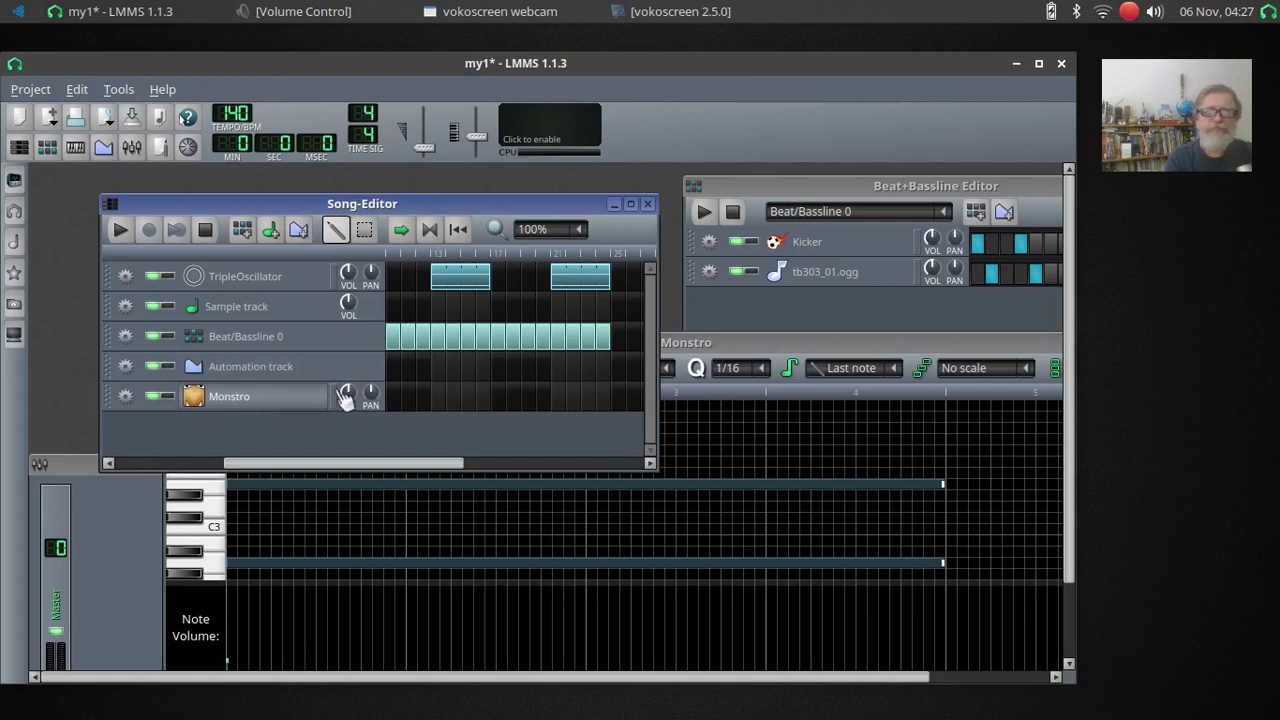
left_click(722, 345)
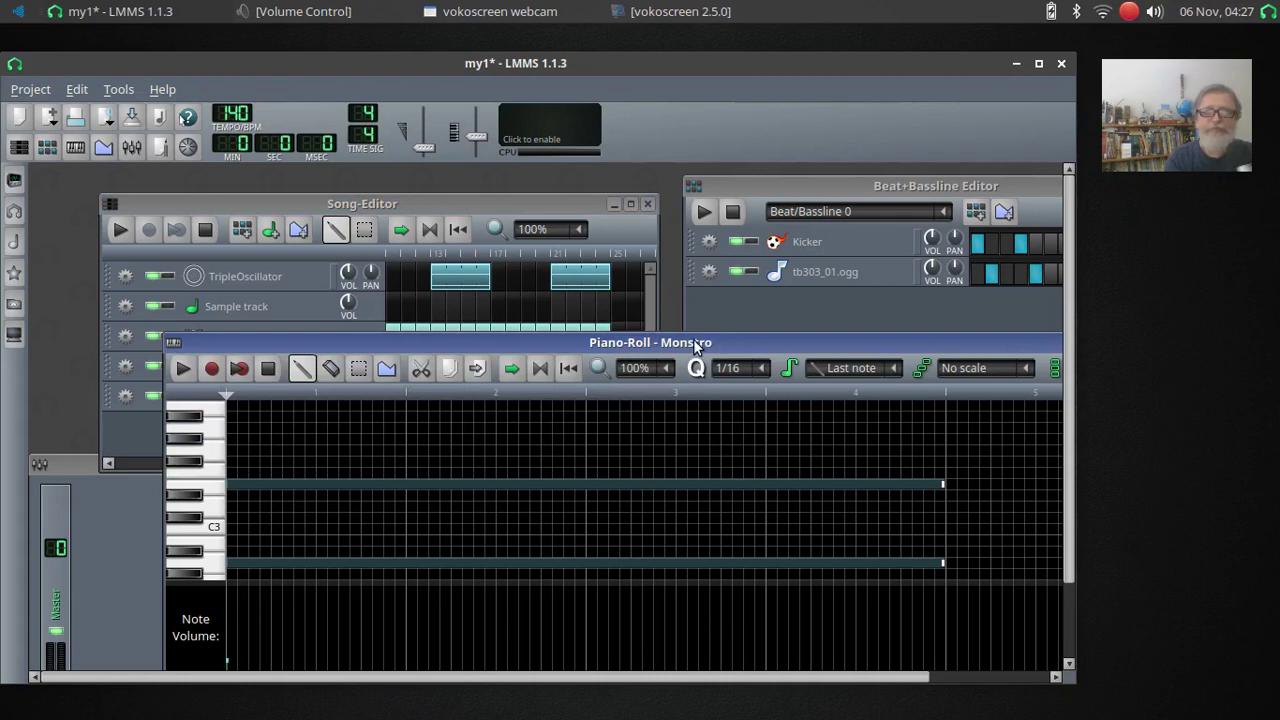
left_click_drag(692, 340, 693, 329)
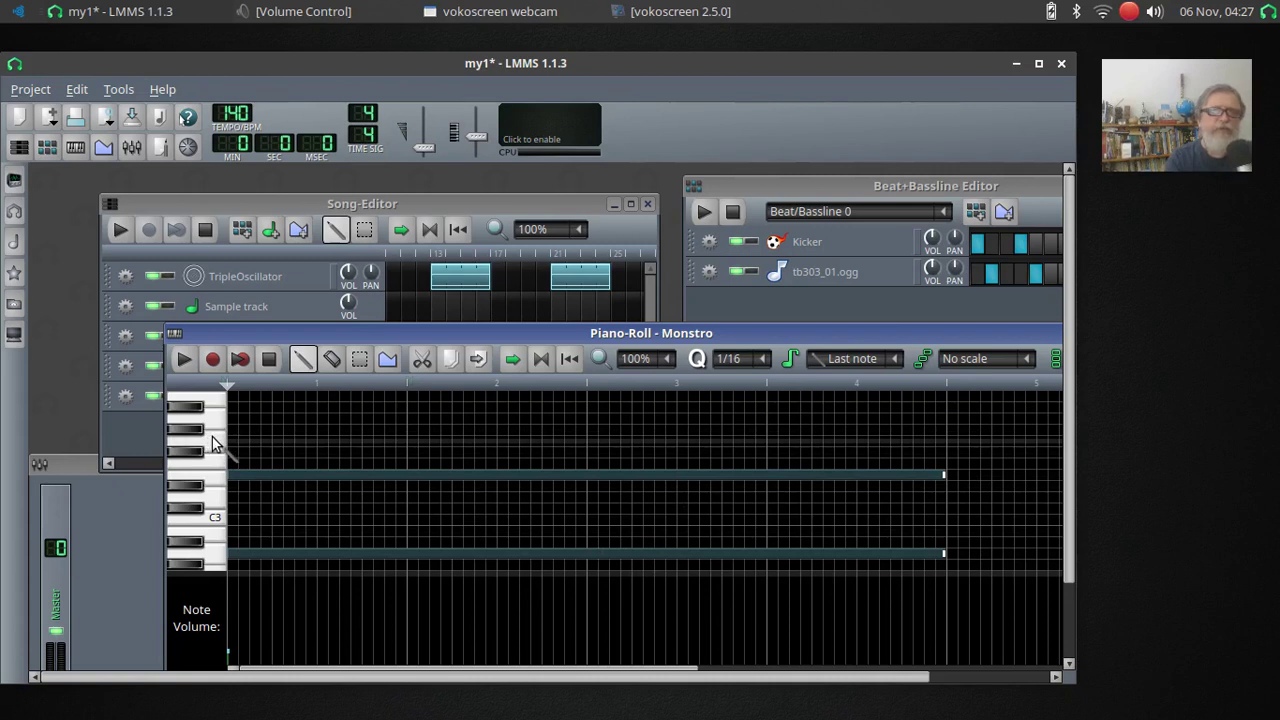
scroll(212, 443, "up", 1)
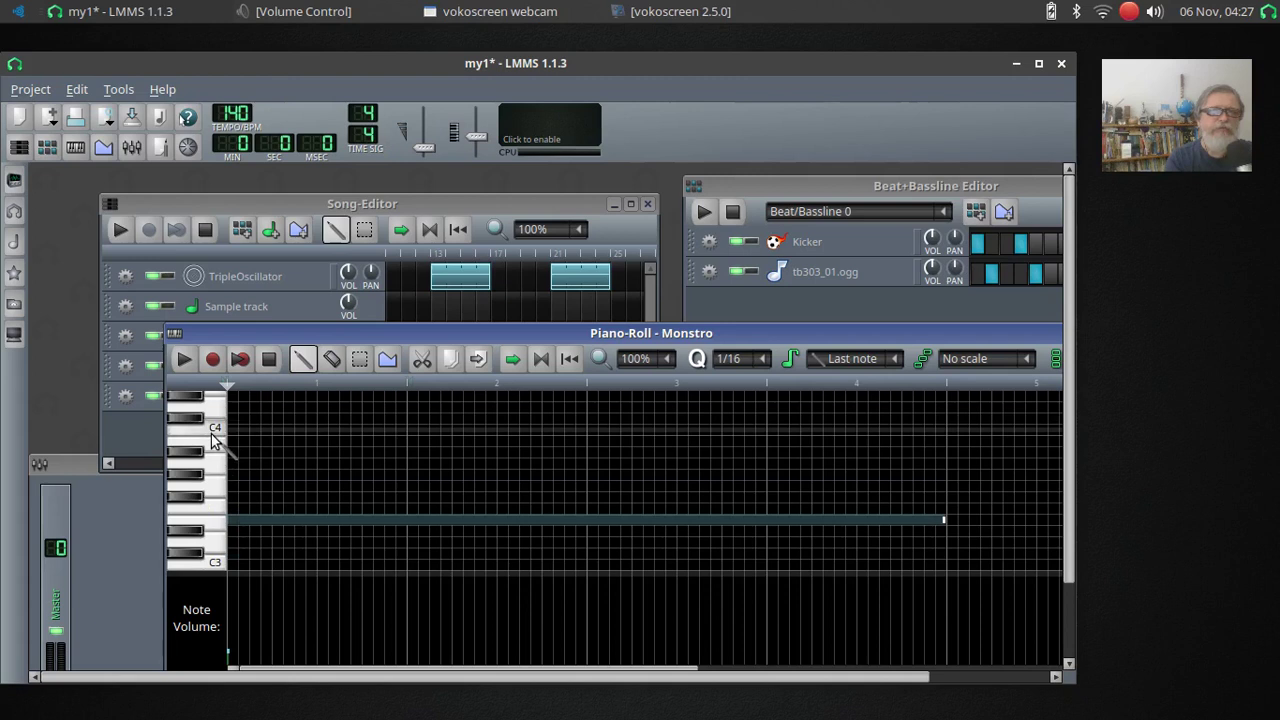
scroll(212, 440, "down", 1)
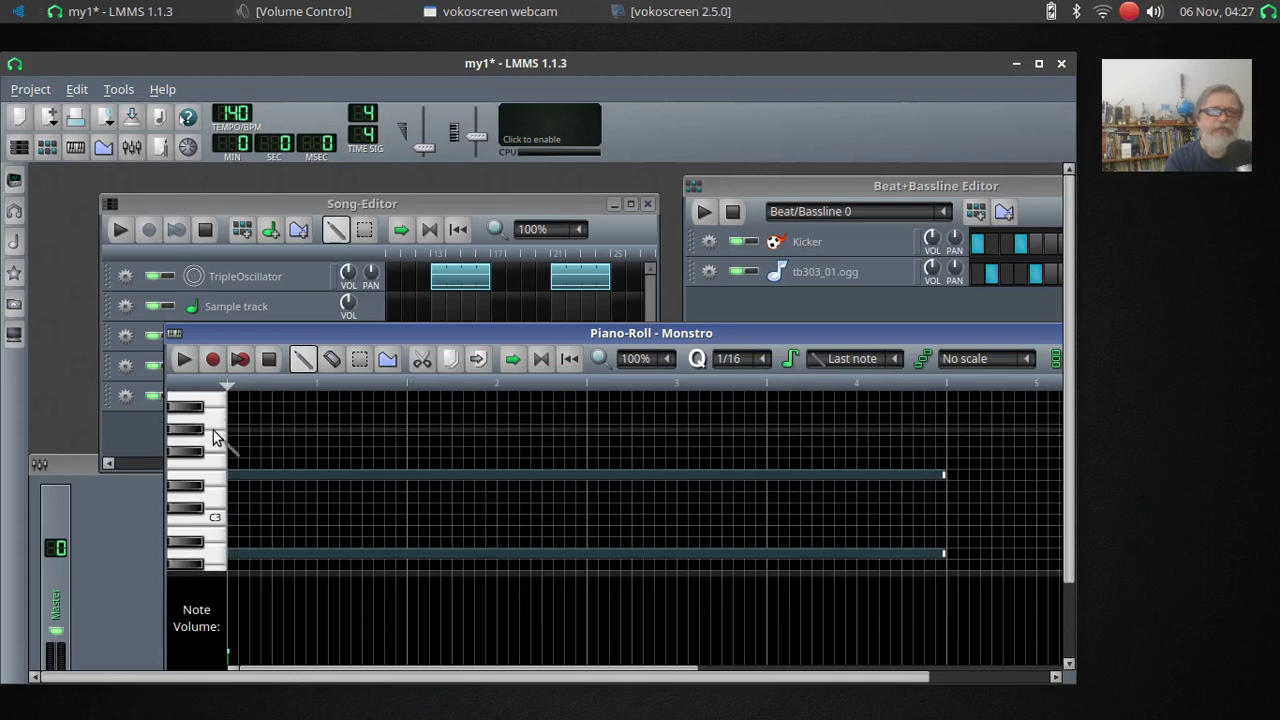
scroll(213, 437, "up", 1)
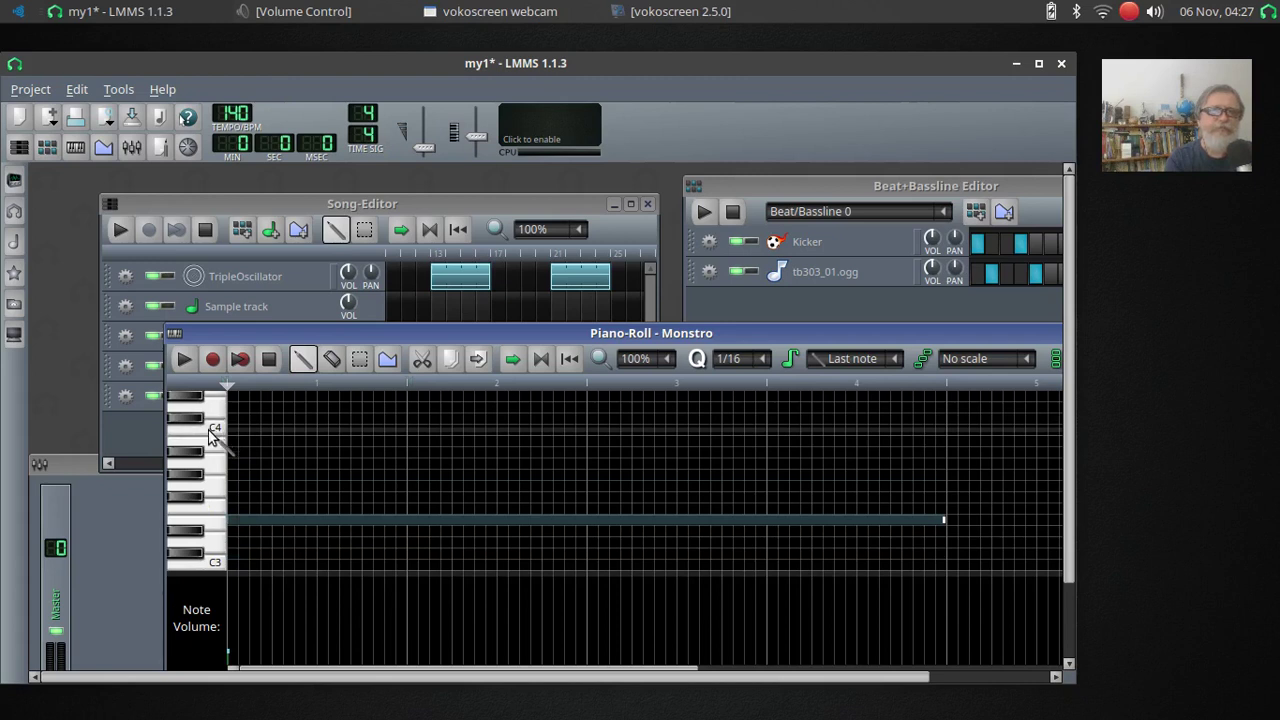
left_click(235, 431)
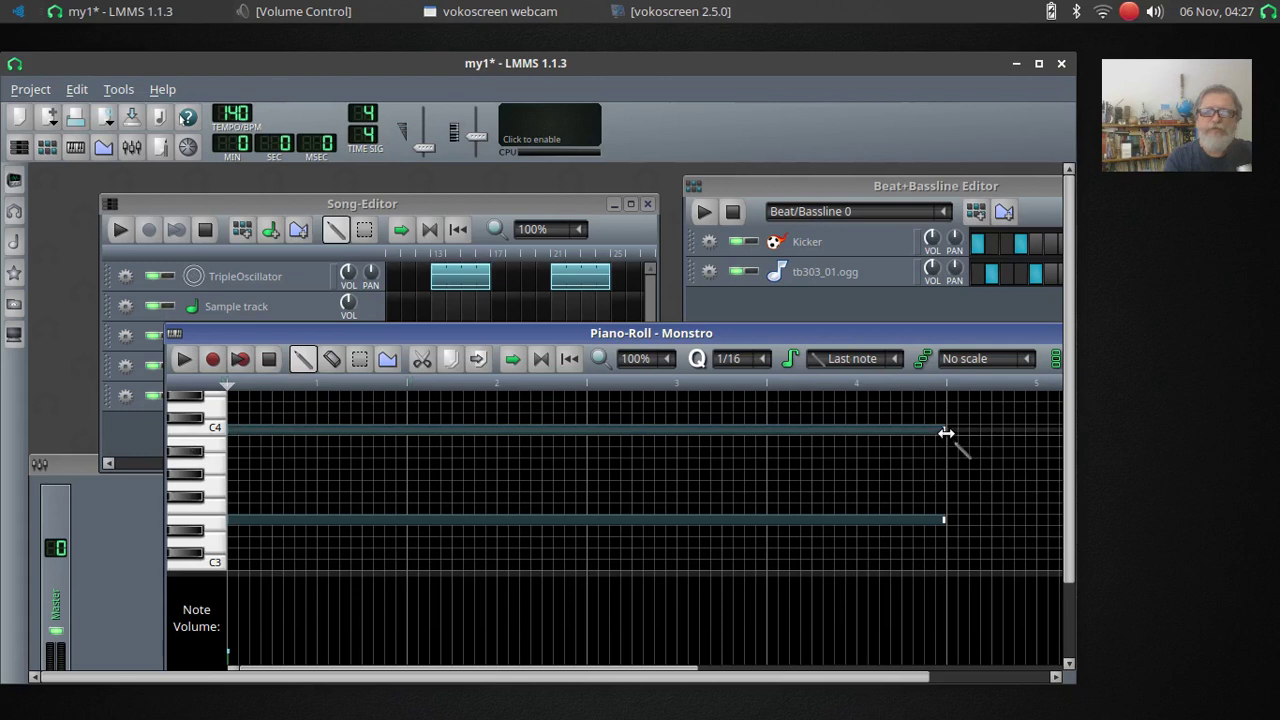
left_click_drag(919, 432, 592, 432)
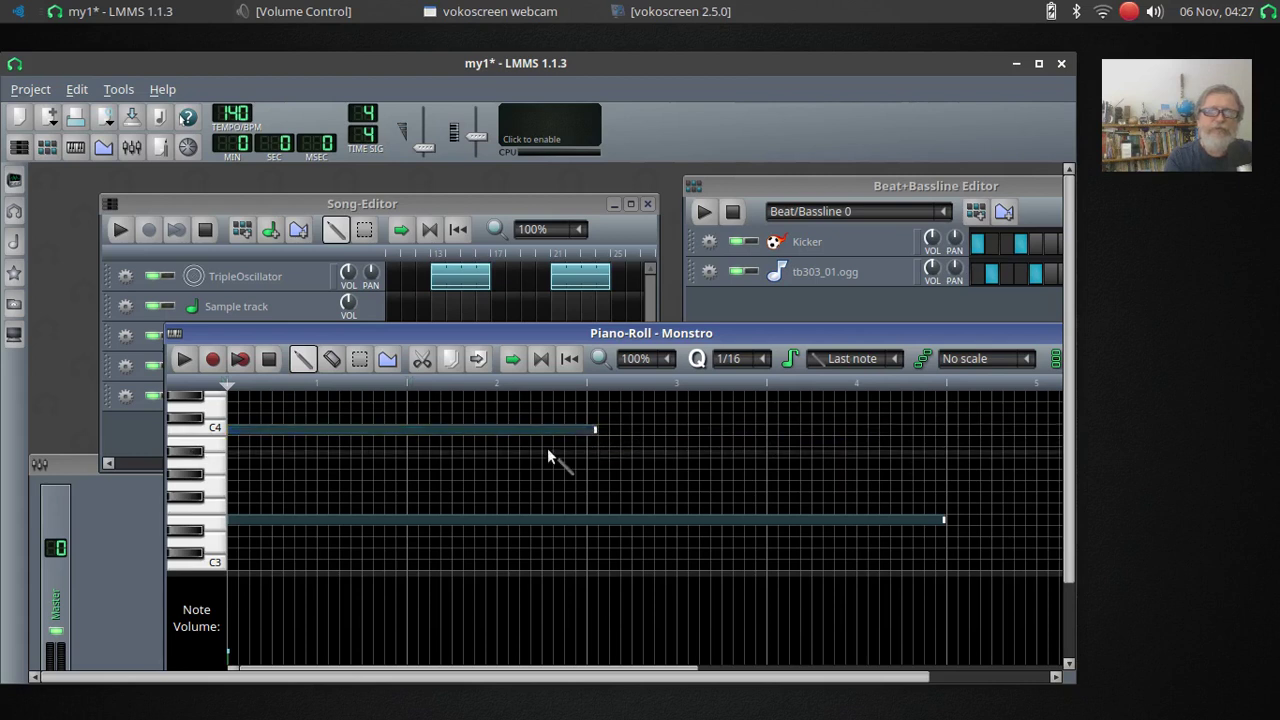
left_click(120, 230)
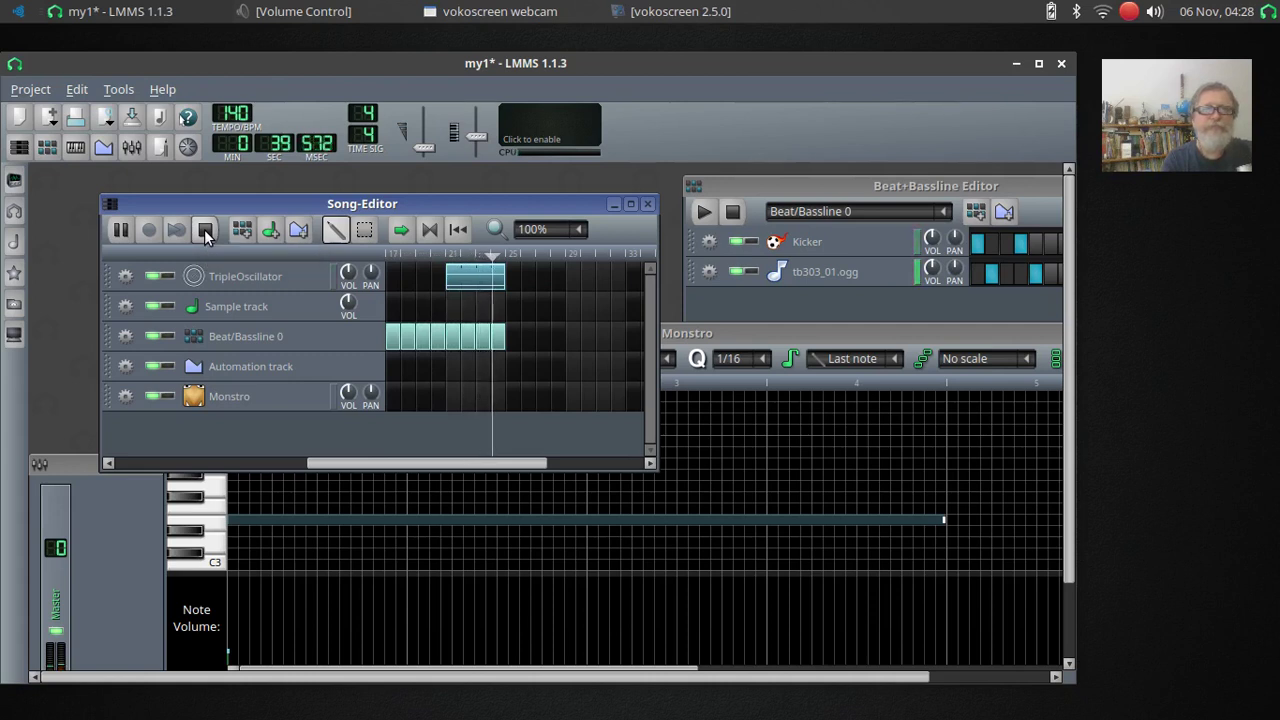
left_click(206, 233)
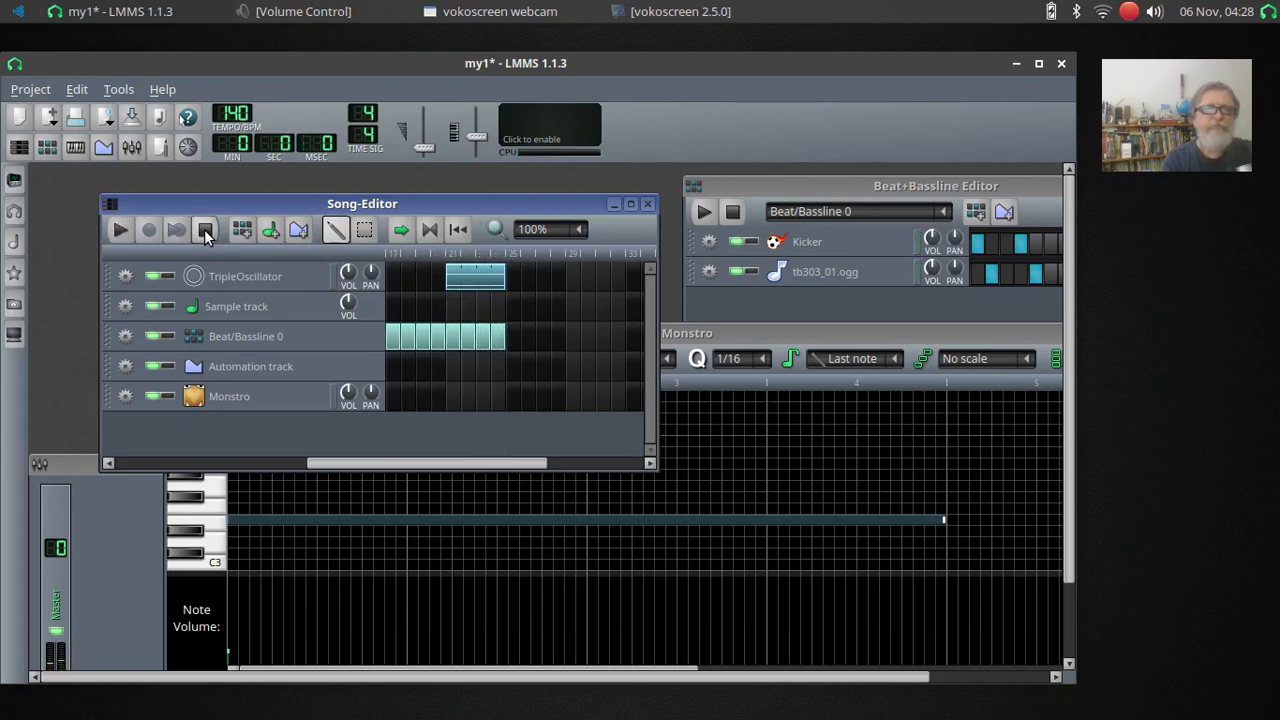
- Add an OpulenZ instrument from the instrument plugins as a new track below Monstro in the Song-Editor
left_click(13, 184)
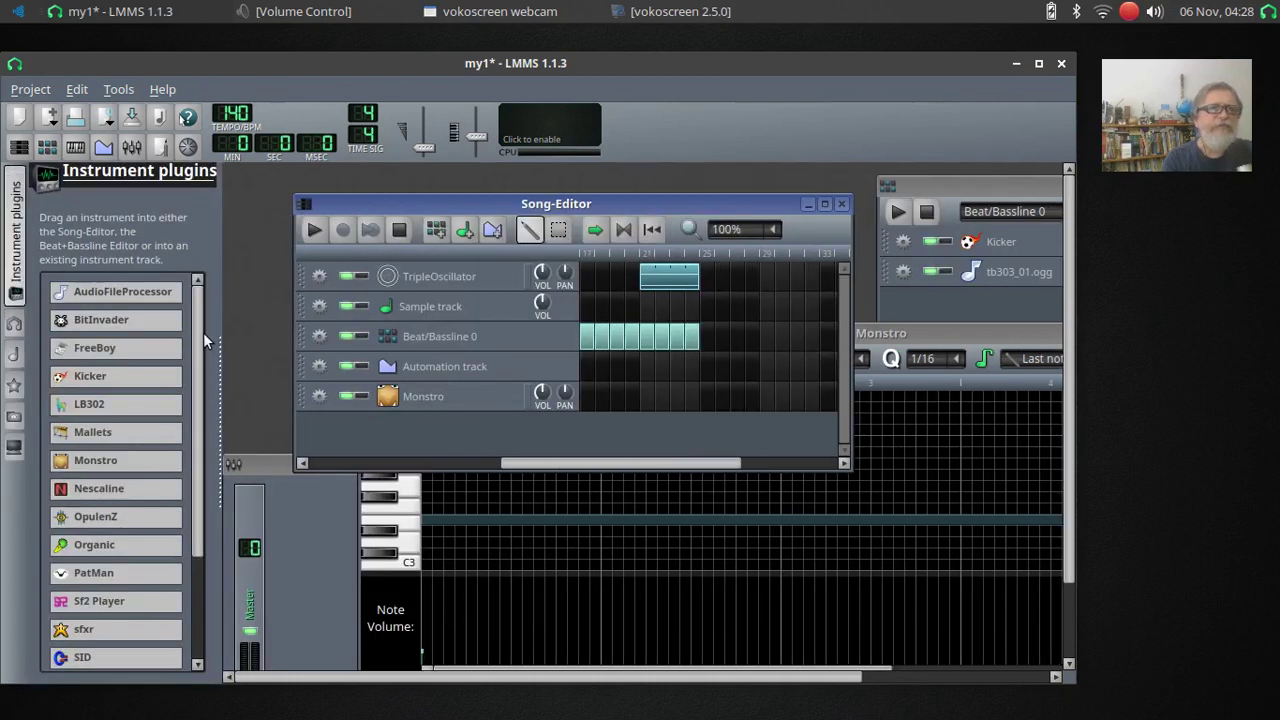
left_click_drag(203, 320, 207, 414)
mouse_move(101, 388)
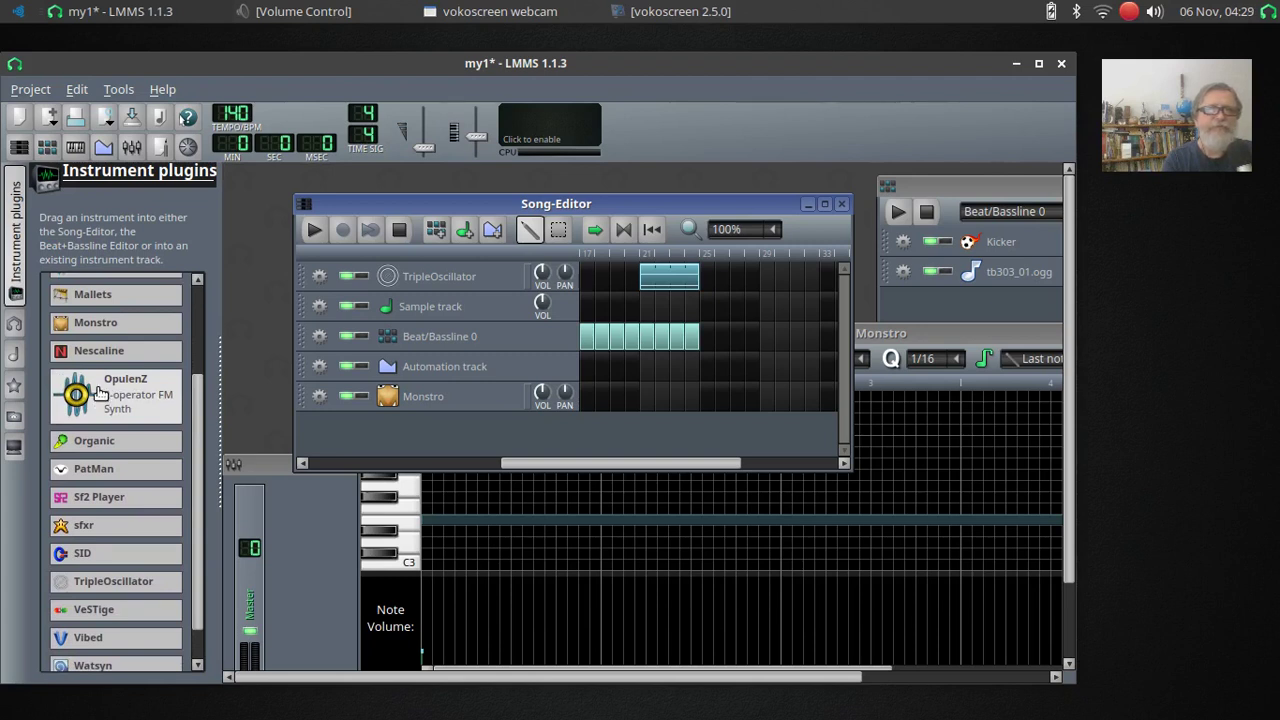
left_click_drag(97, 385, 313, 430)
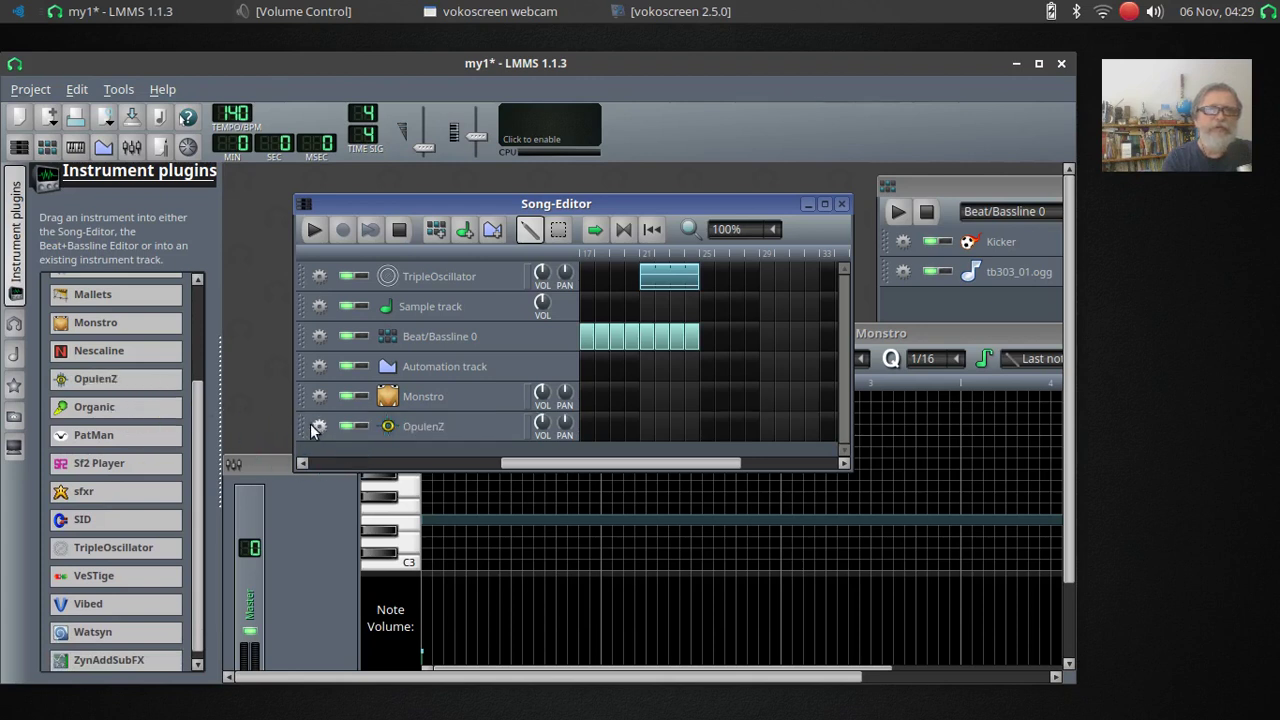
- Create an OpulenZ pattern at bar 19 with an A#4 note near its start and raise that note's volume
double_click(621, 428)
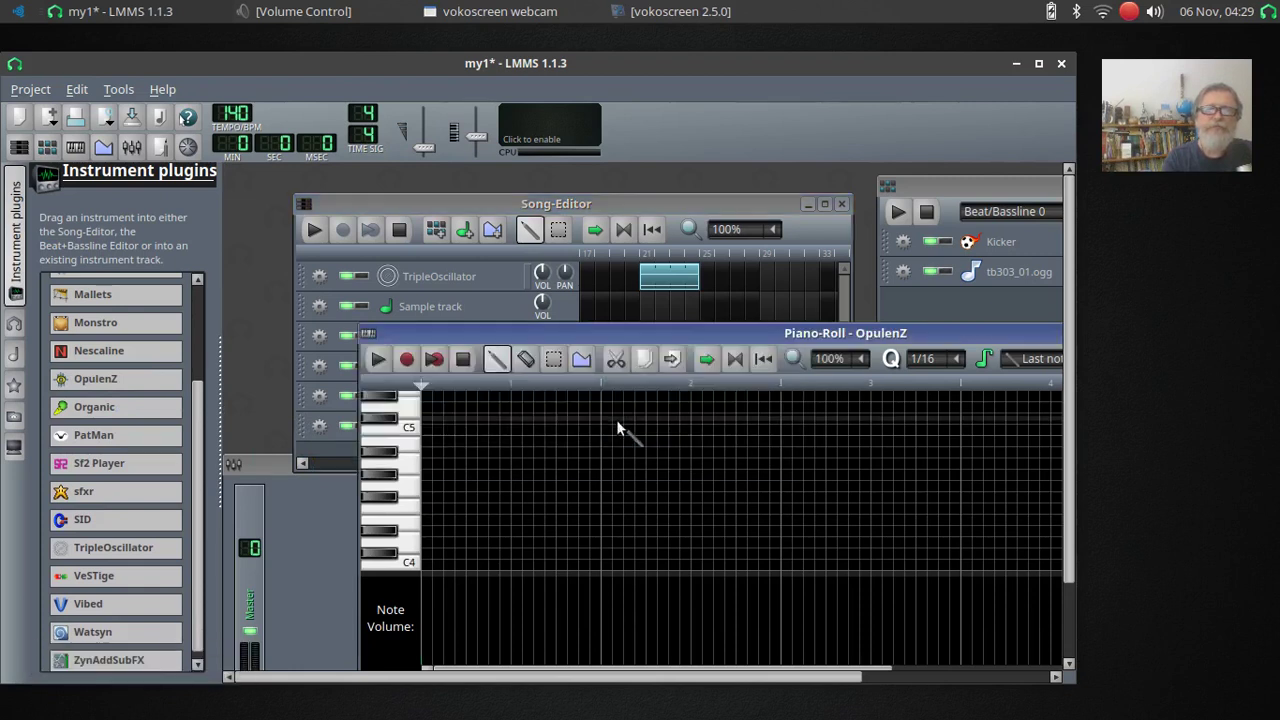
scroll(424, 503, "up", 2)
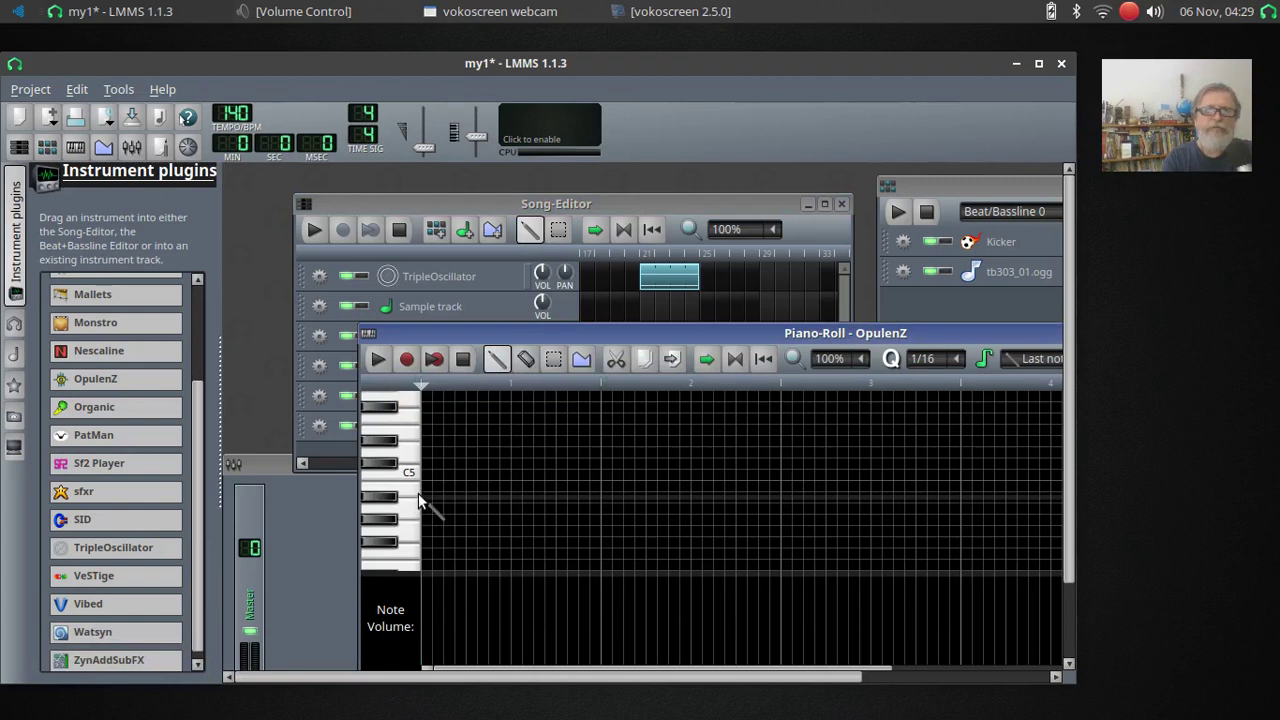
left_click(436, 498)
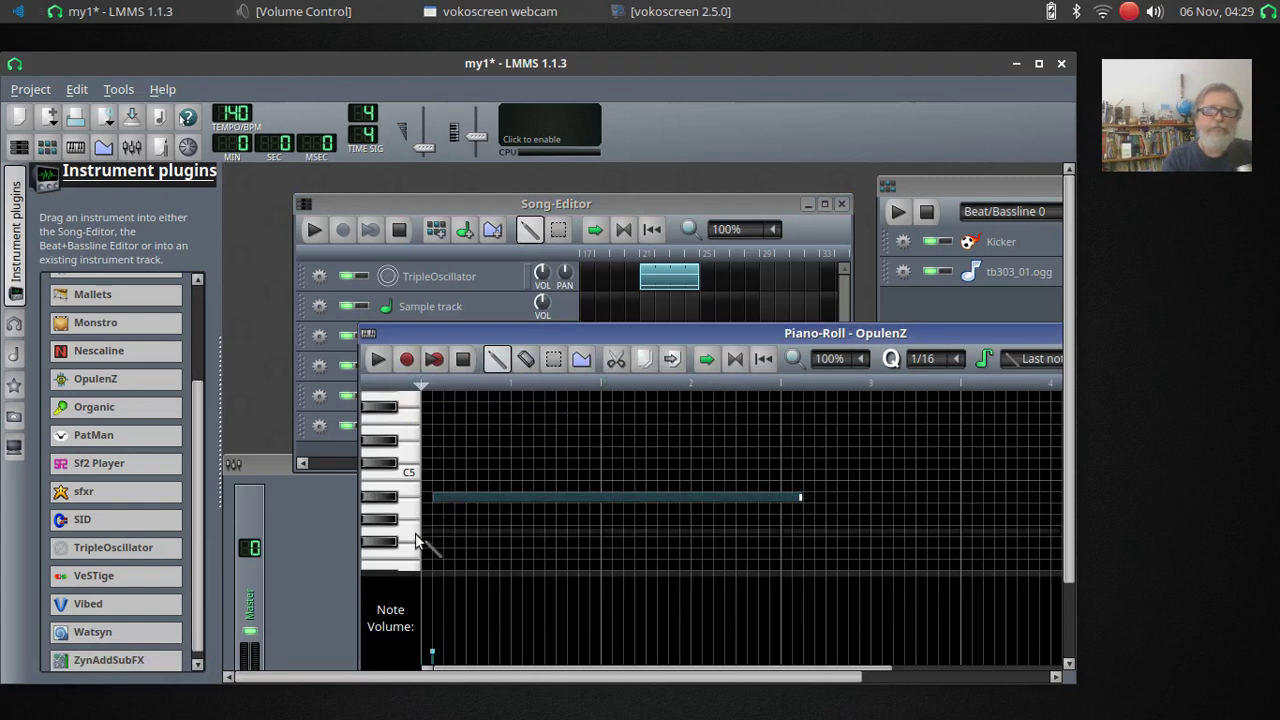
left_click_drag(432, 660, 432, 627)
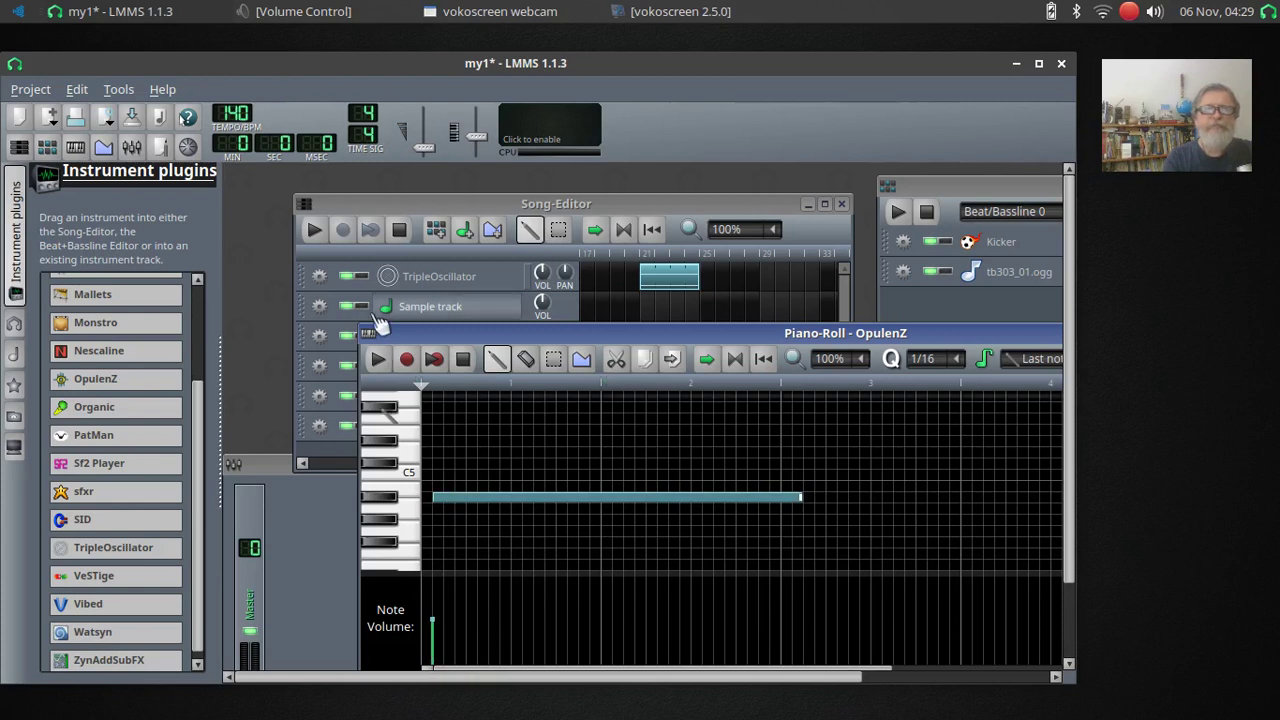
- Play the song from the beginning in the Song-Editor and stop it around the middle of the arrangement
left_click(358, 202)
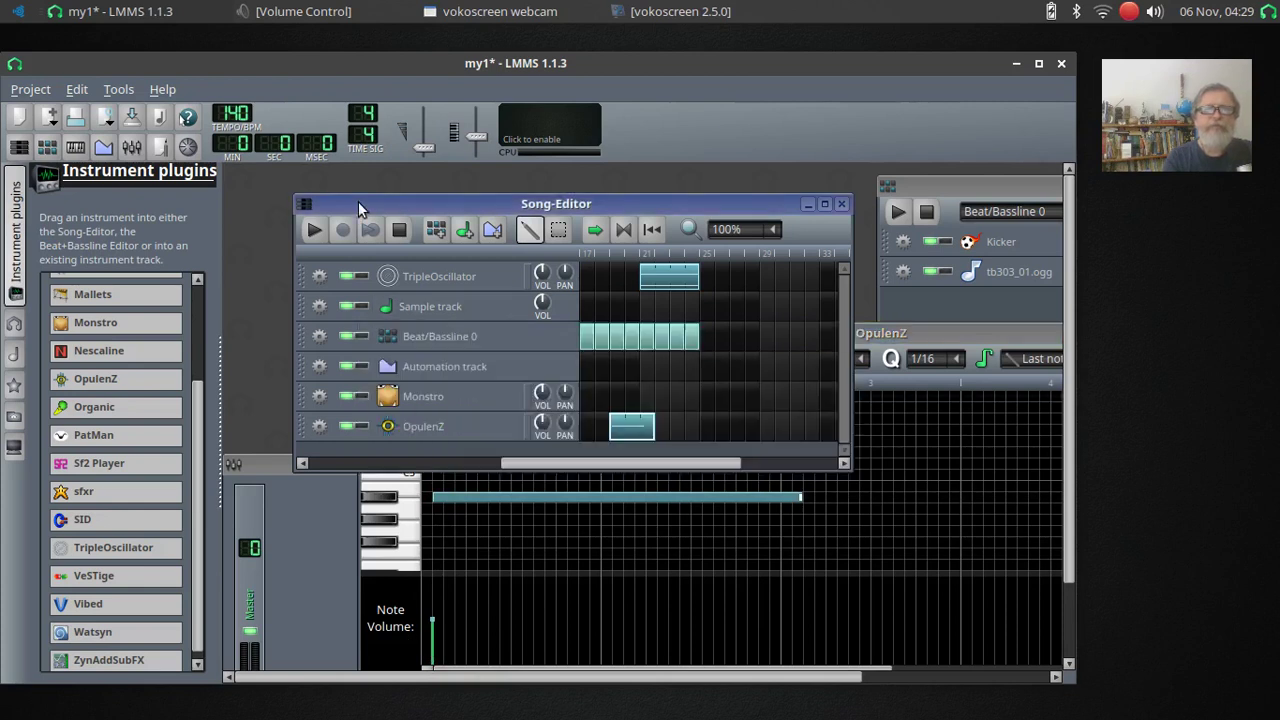
left_click(315, 230)
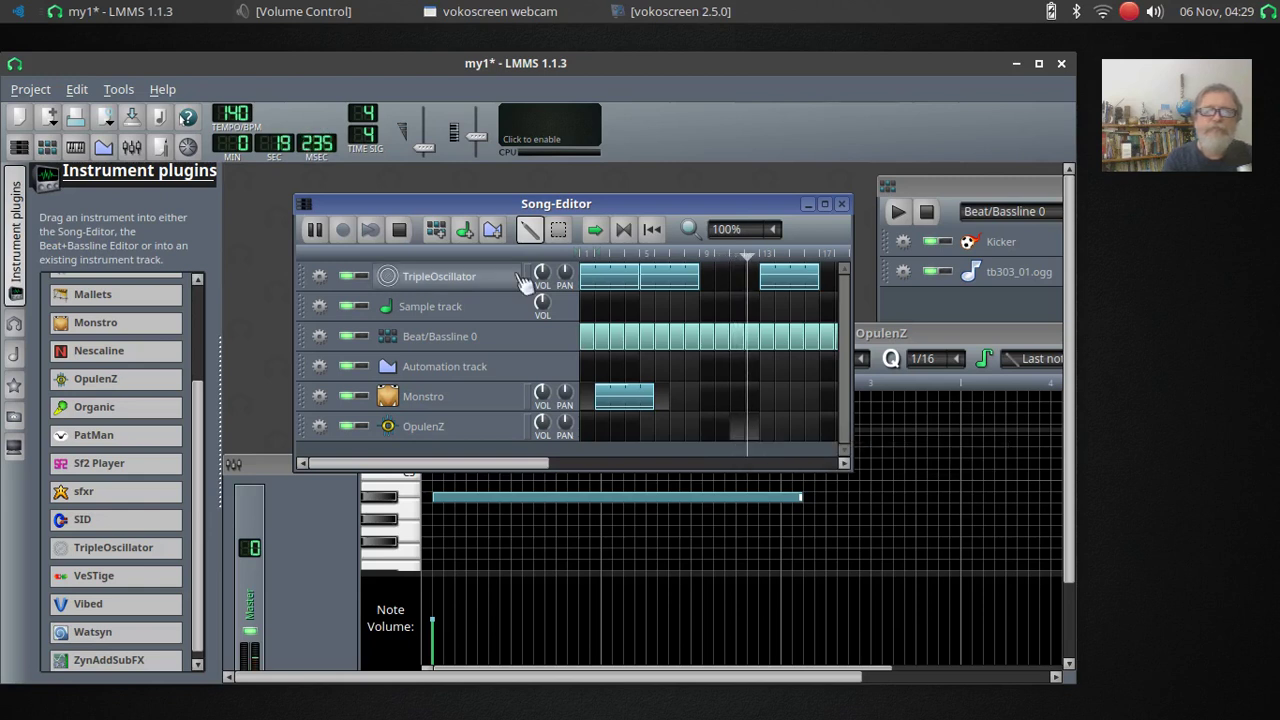
left_click(401, 232)
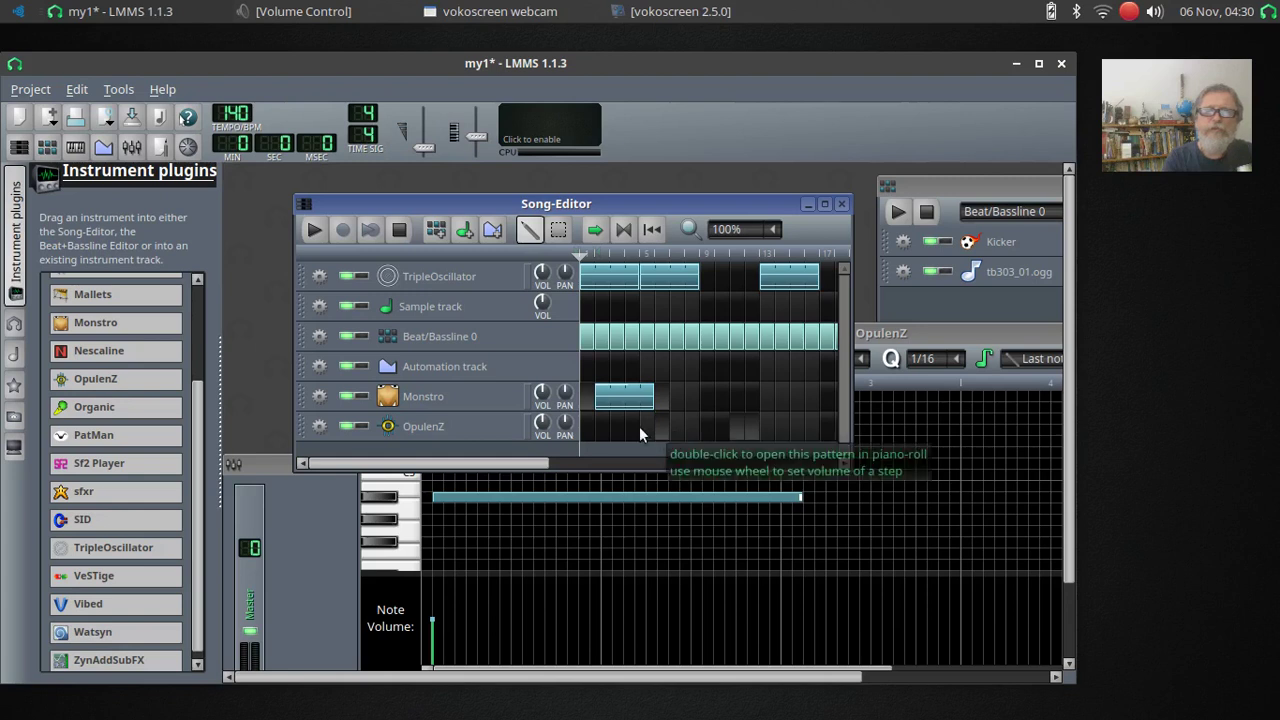
- Create an OpulenZ pattern at bar 9 and place a D3 note at its start
double_click(705, 434)
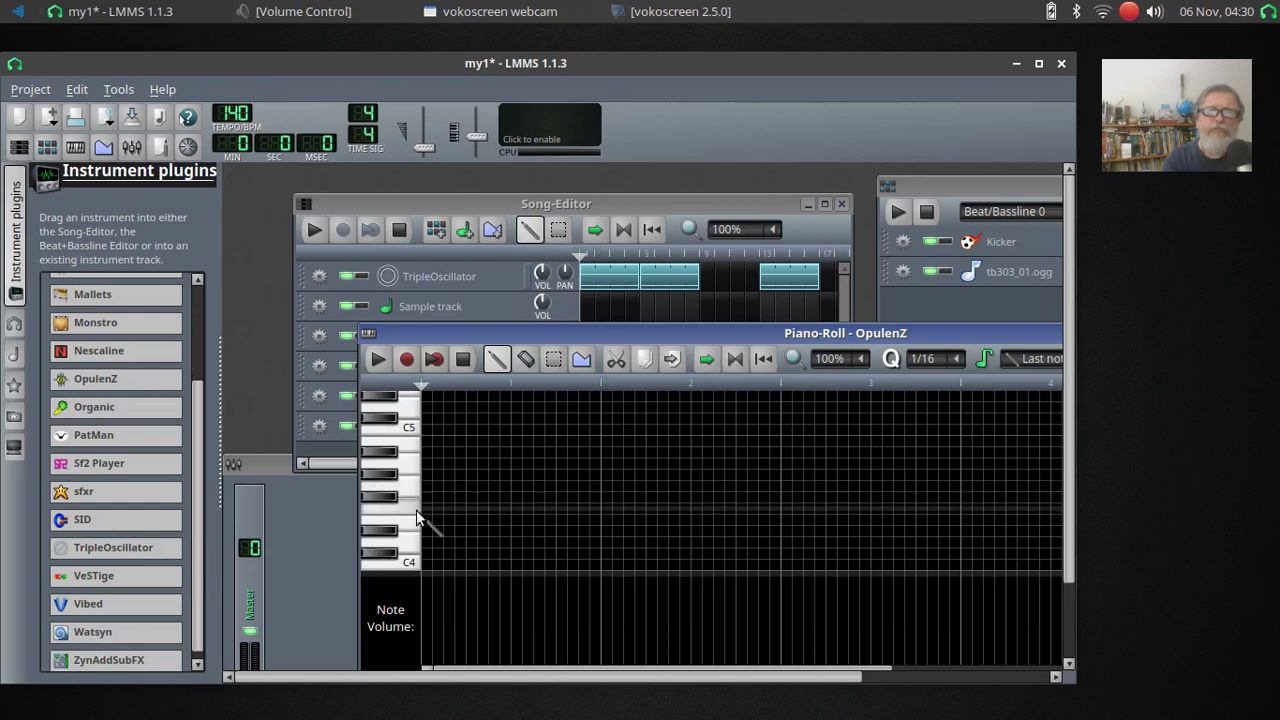
scroll(416, 510, "down", 4)
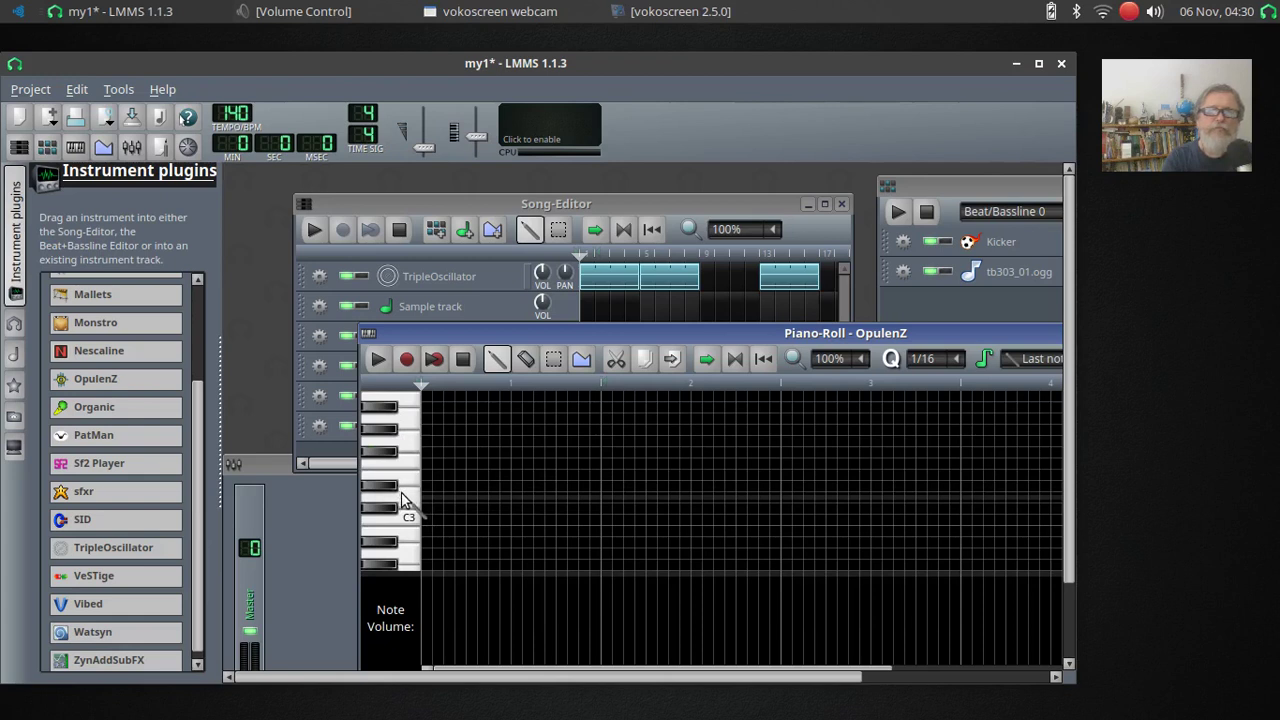
left_click(425, 496)
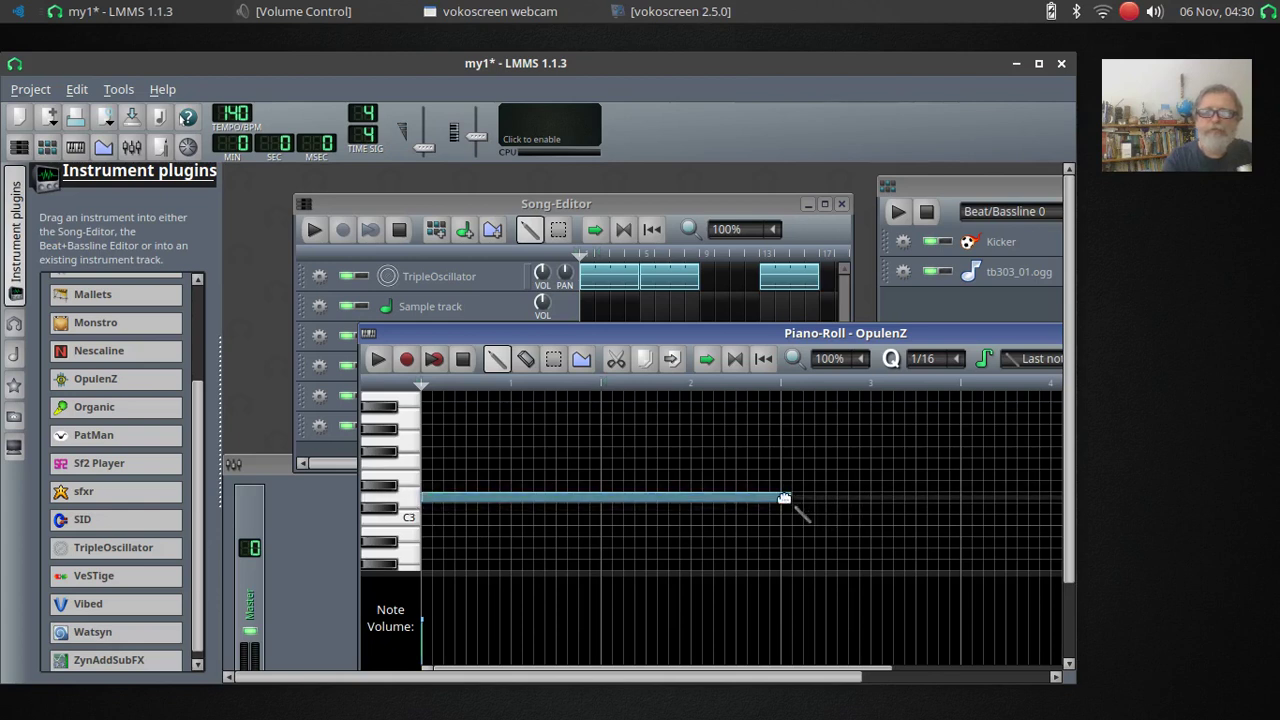
- Lengthen the D3 note to four bars, keeping it at the start of the OpulenZ pattern
left_click_drag(791, 496, 1062, 510)
left_click_drag(939, 332, 807, 334)
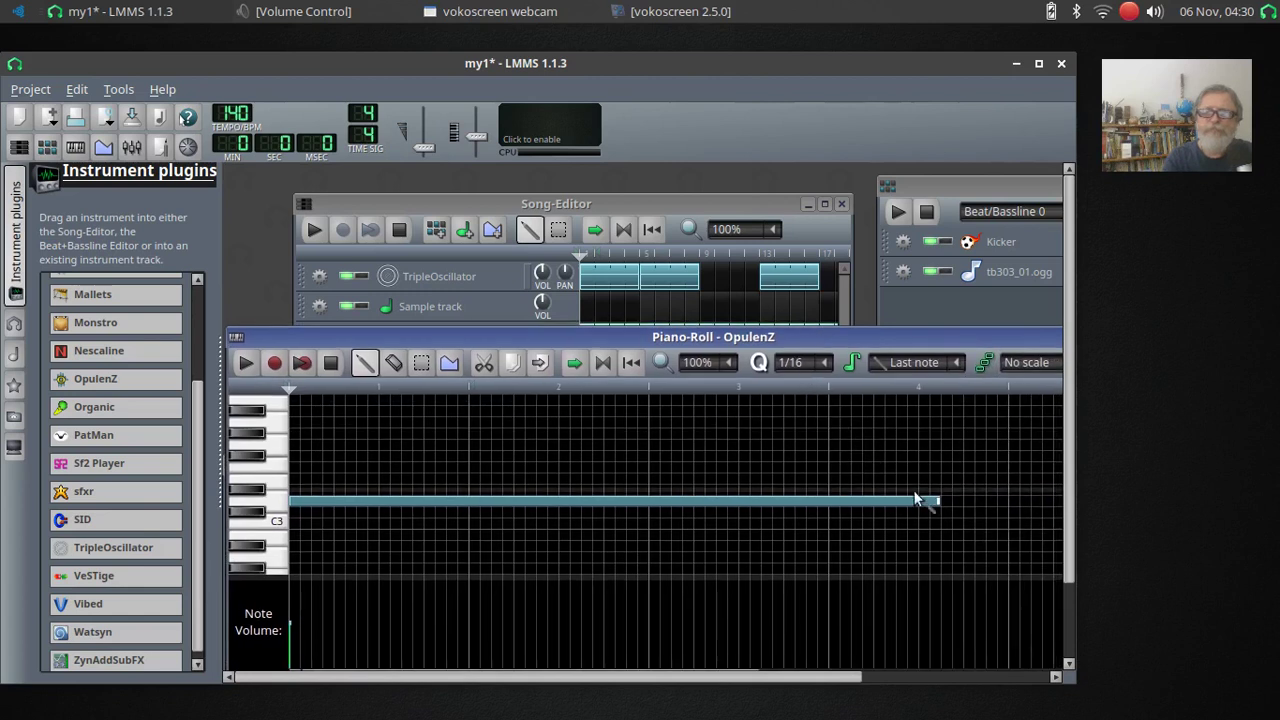
left_click_drag(945, 508, 1025, 515)
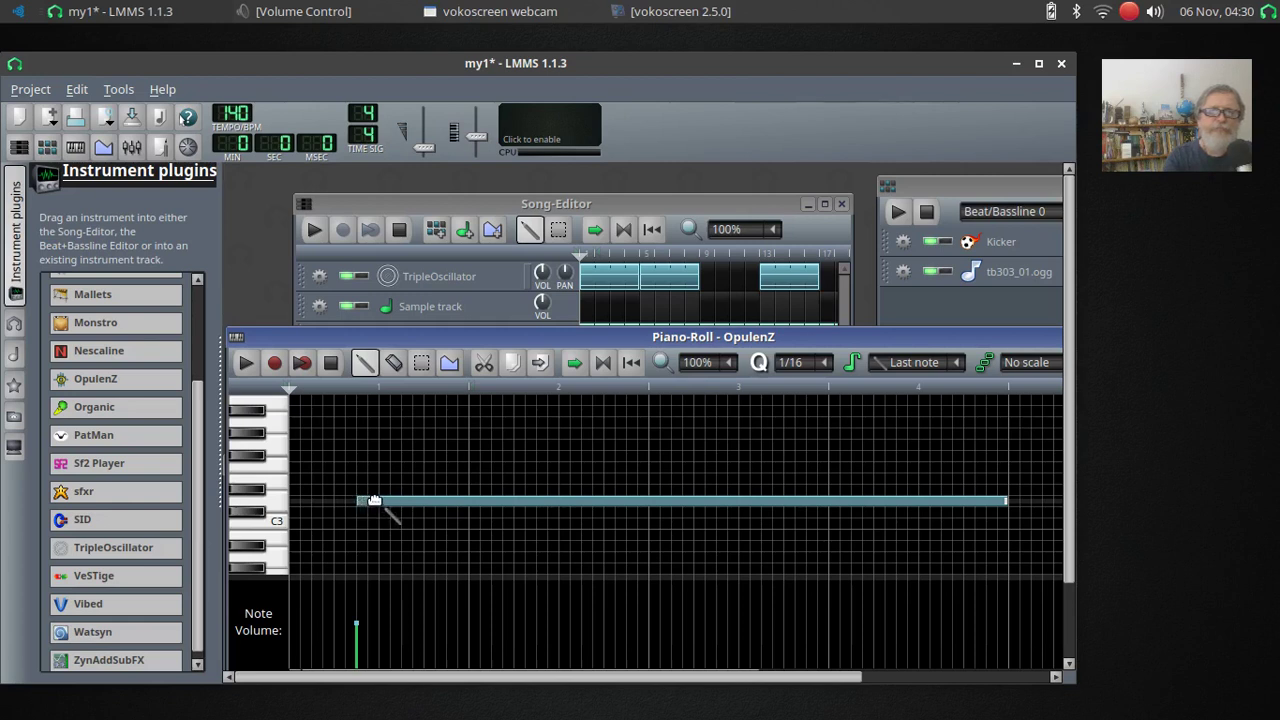
left_click_drag(370, 500, 303, 505)
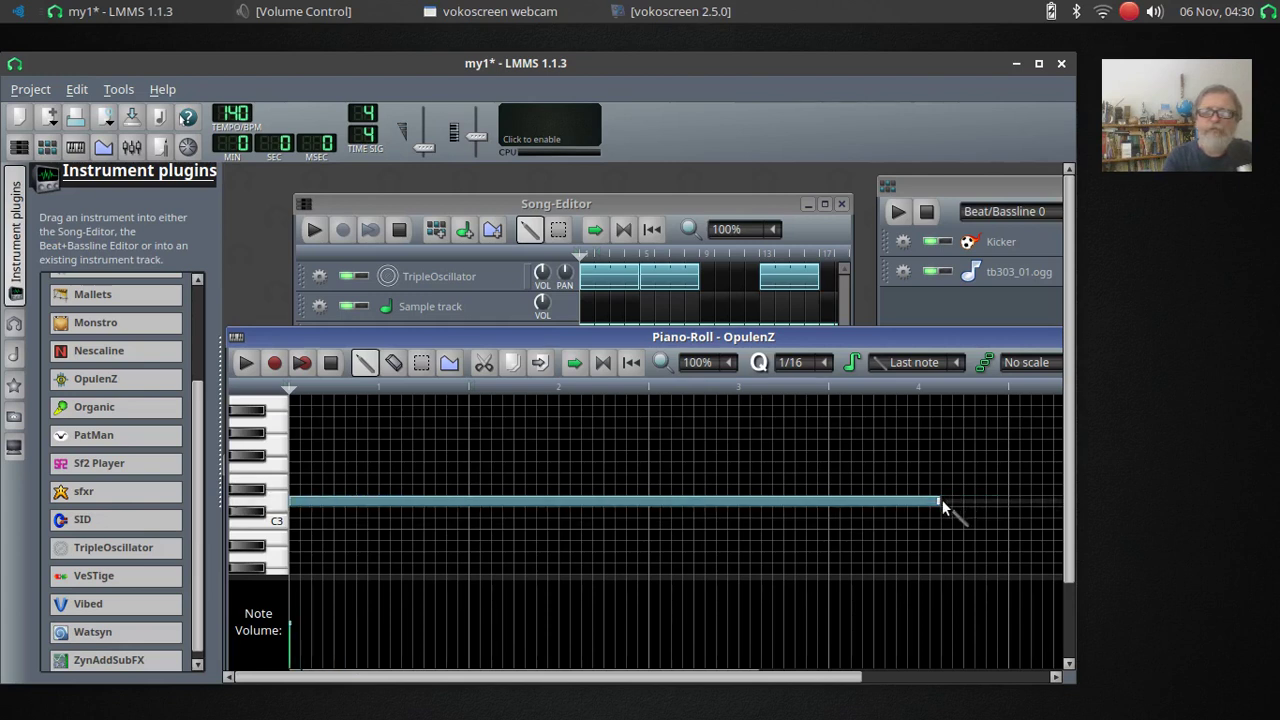
scroll(940, 500, "up", 2)
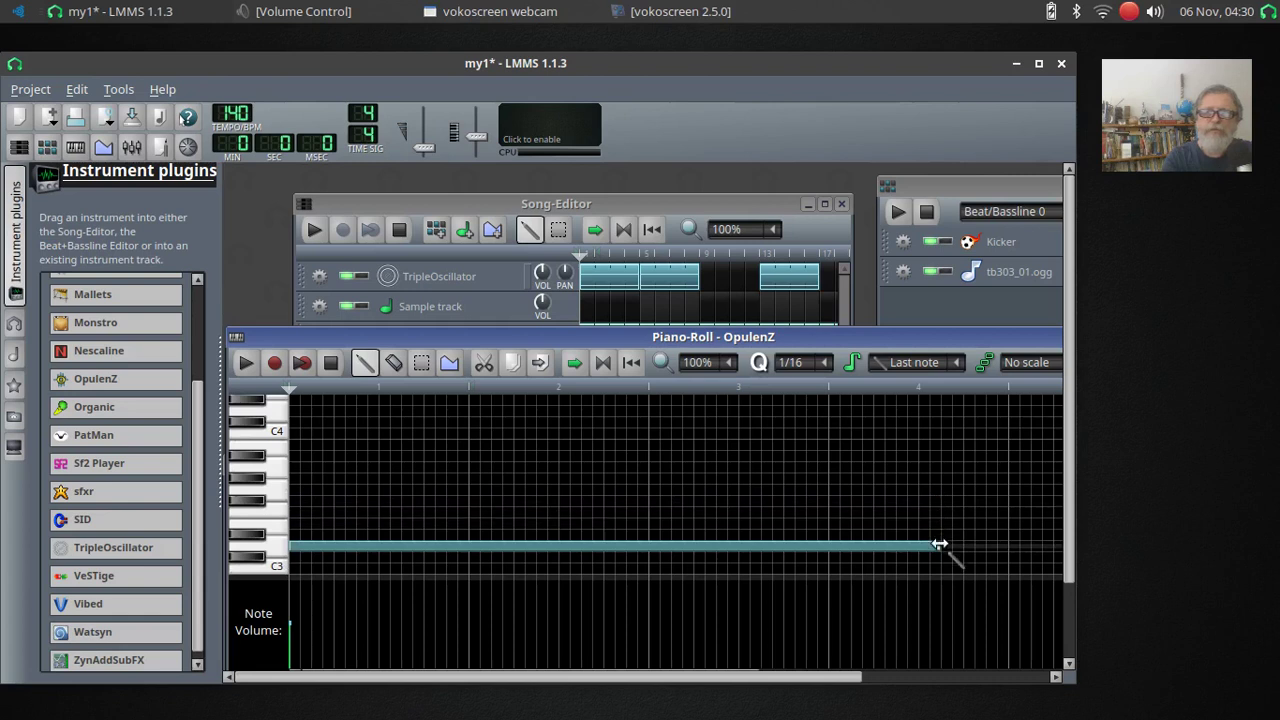
left_click(940, 546)
left_click_drag(940, 546, 1010, 548)
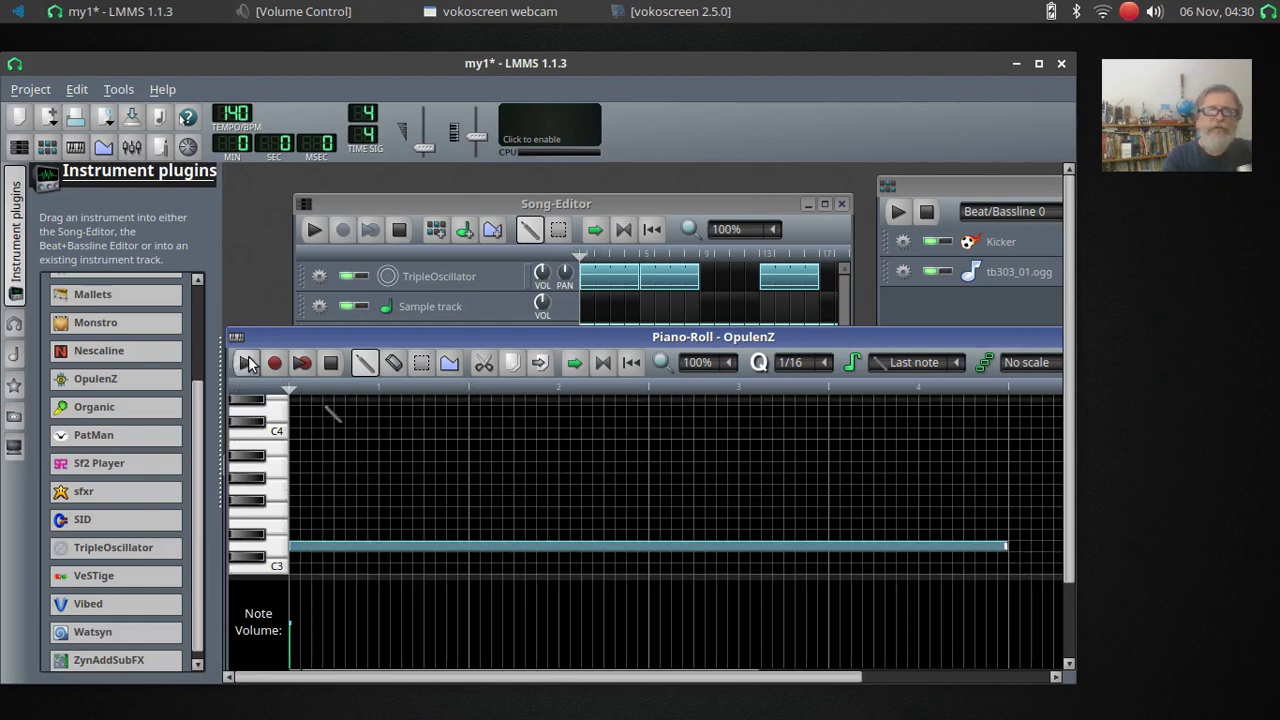
- Preview the OpulenZ pattern on its own and play the whole song with it, stopping playback each time
left_click(247, 363)
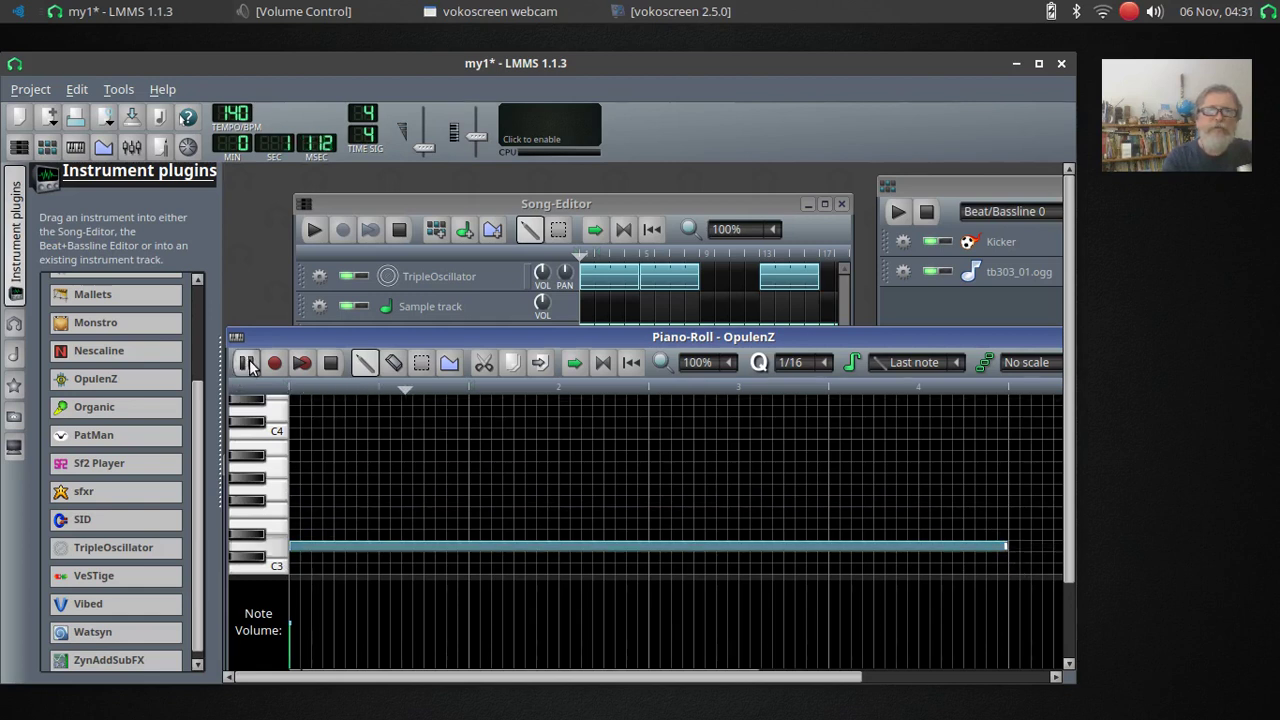
left_click(333, 365)
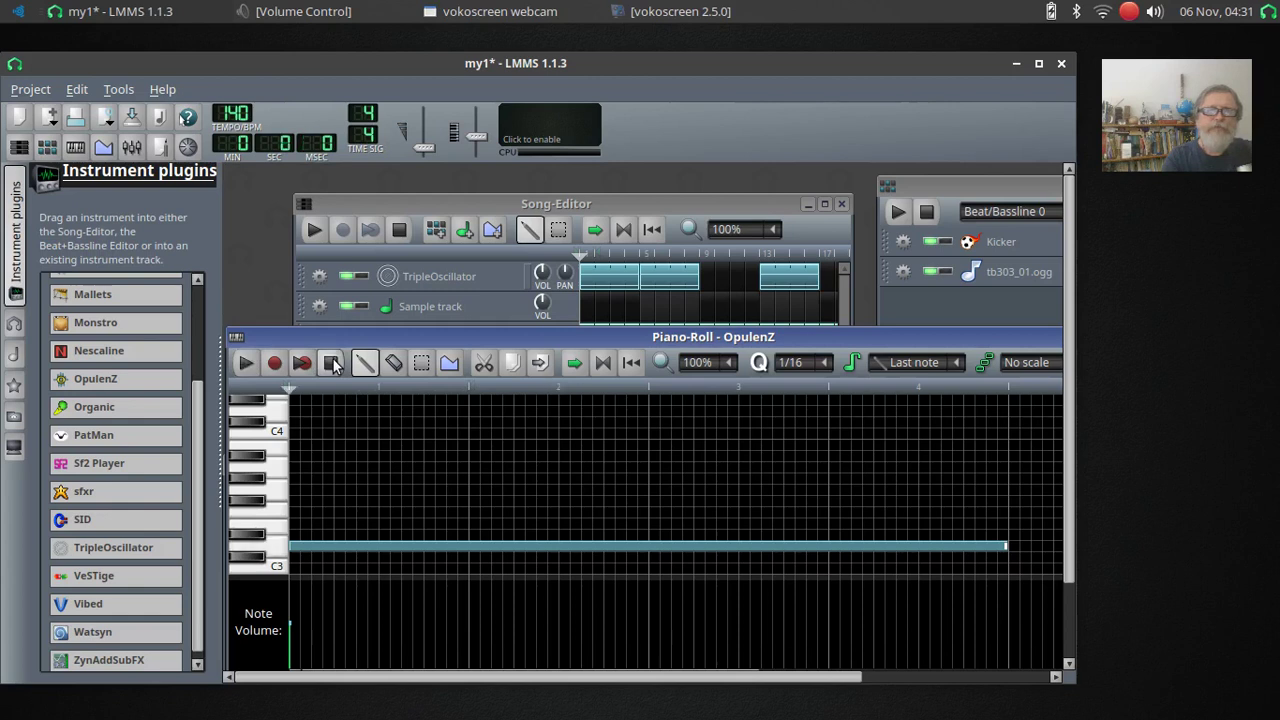
left_click(469, 206)
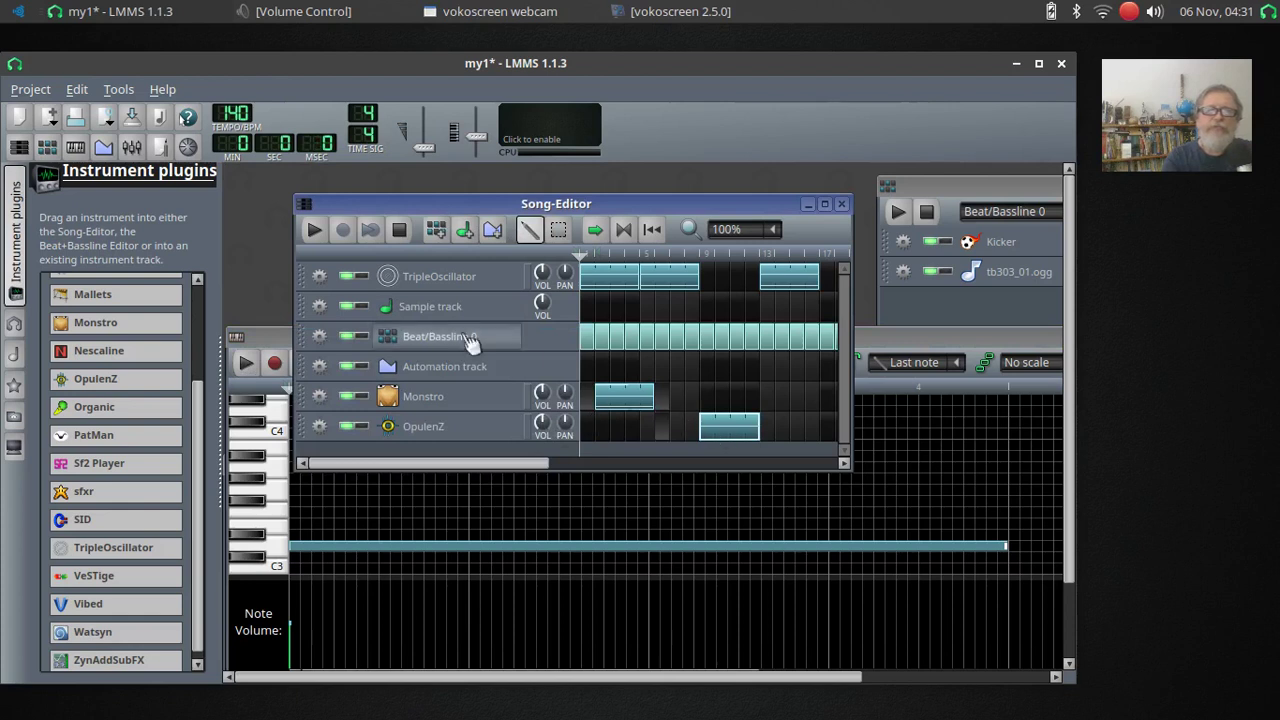
left_click(311, 232)
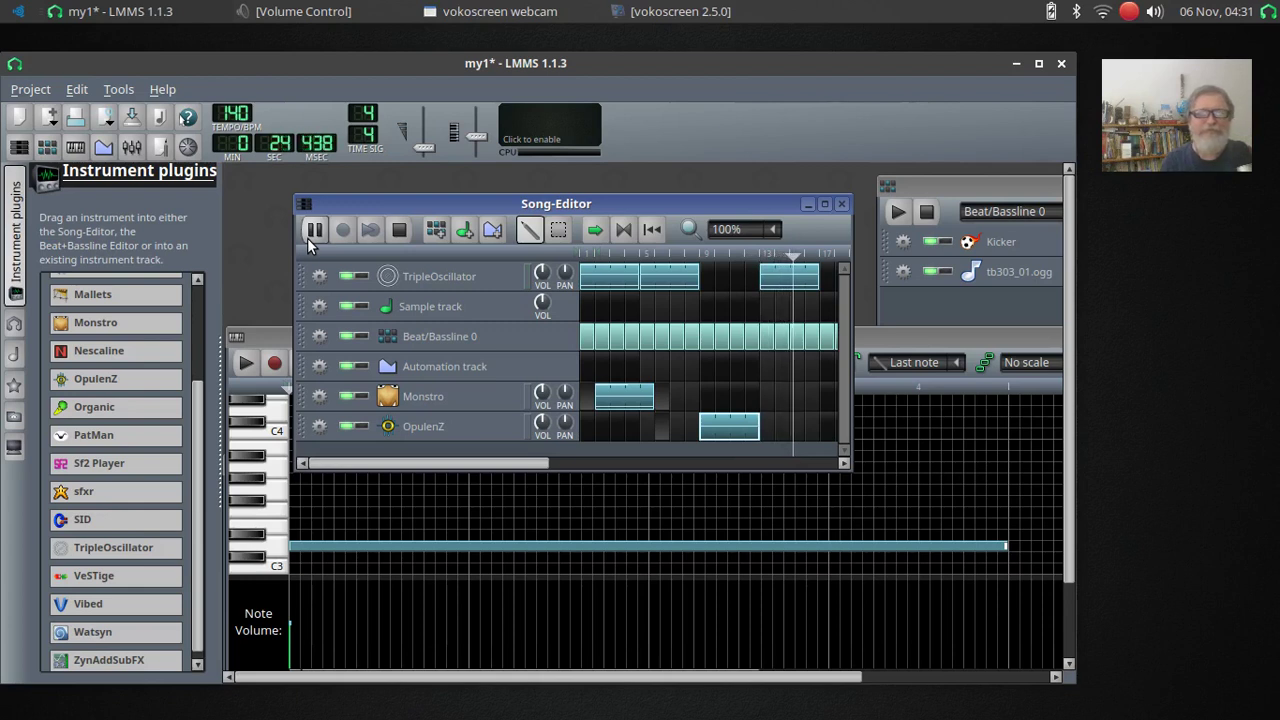
left_click(399, 232)
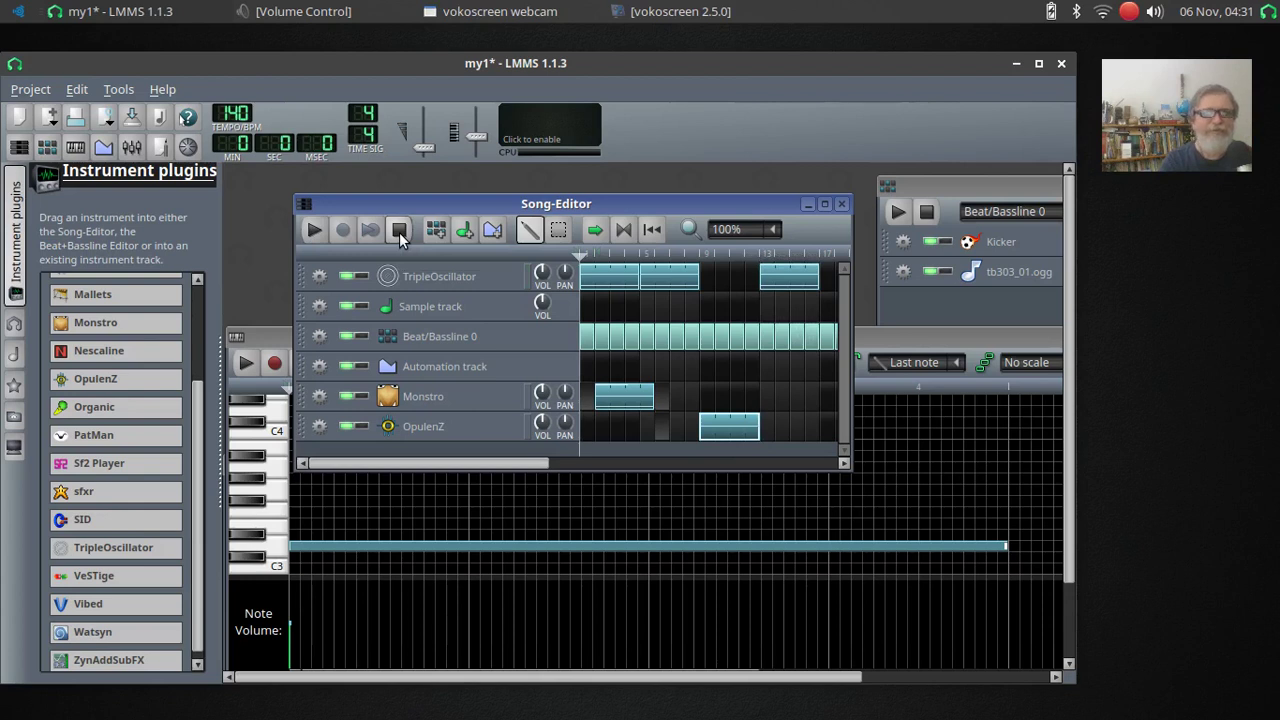